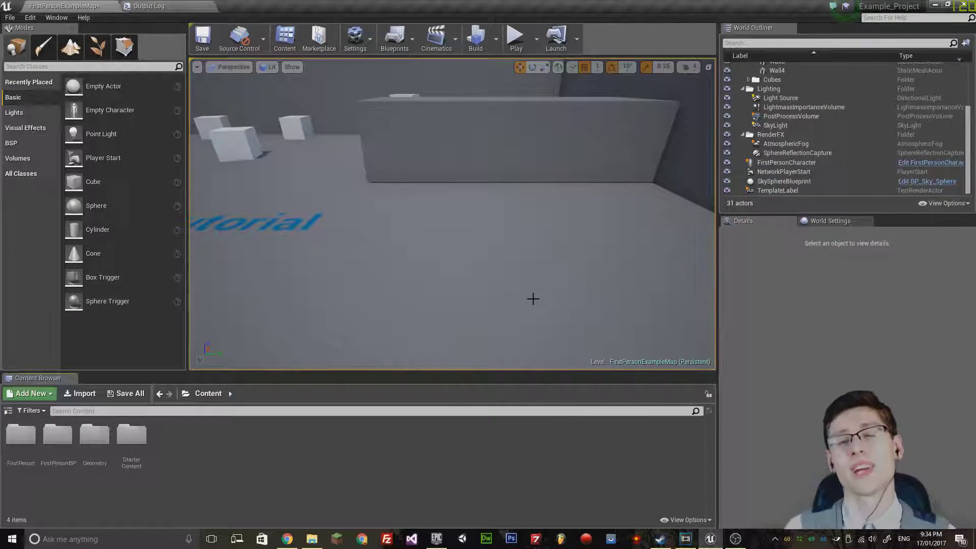
Step: Search StarterContent for 'door' and select both SM_Door and SM_DoorFrame
{"action": "mouse_move", "coordinate": [532, 299]}
{"action": "left_mouse_down"}
{"action": "mouse_move", "coordinate": [532, 358]}
{"action": "mouse_move", "coordinate": [532, 328]}
{"action": "left_mouse_up"}
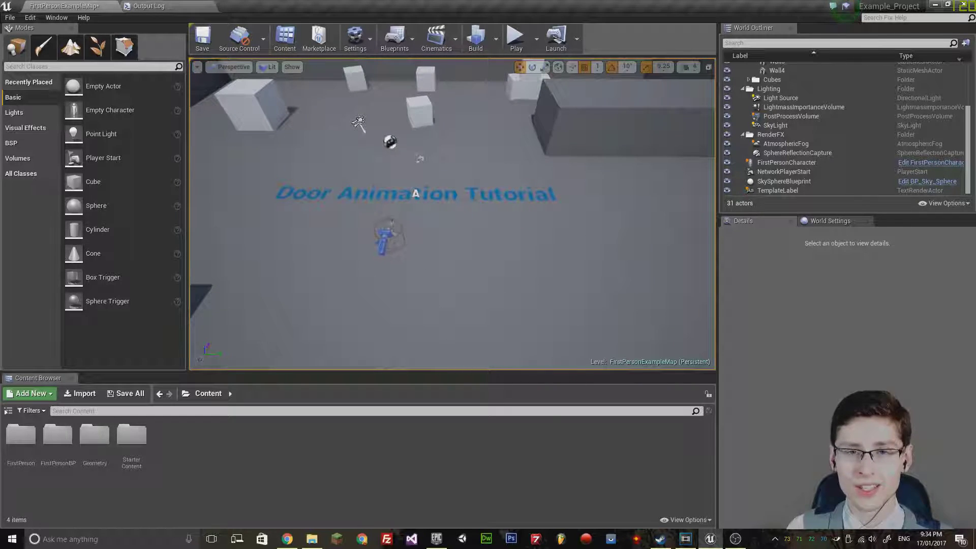
{"action": "left_click_drag", "start_coordinate": [533, 328], "coordinate": [596, 379]}
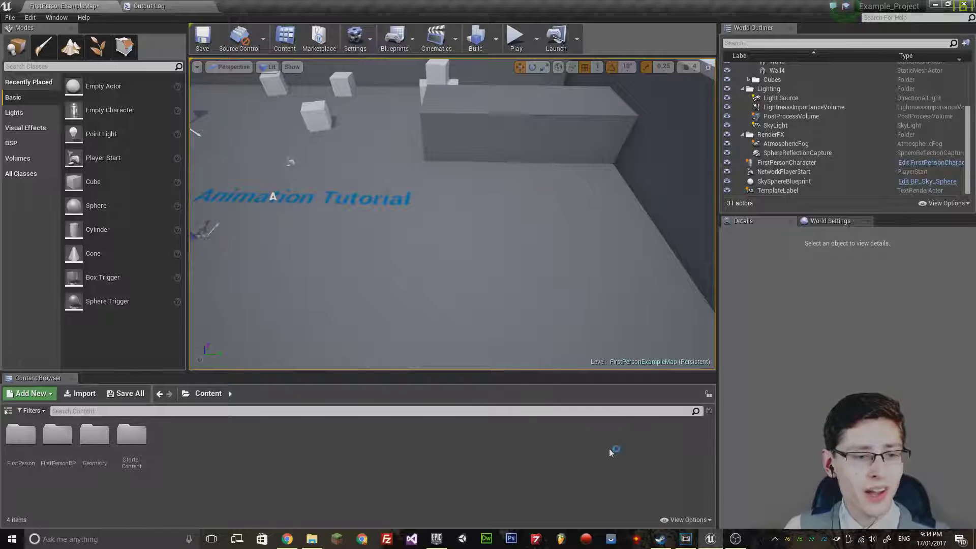
{"action": "left_click", "coordinate": [8, 413]}
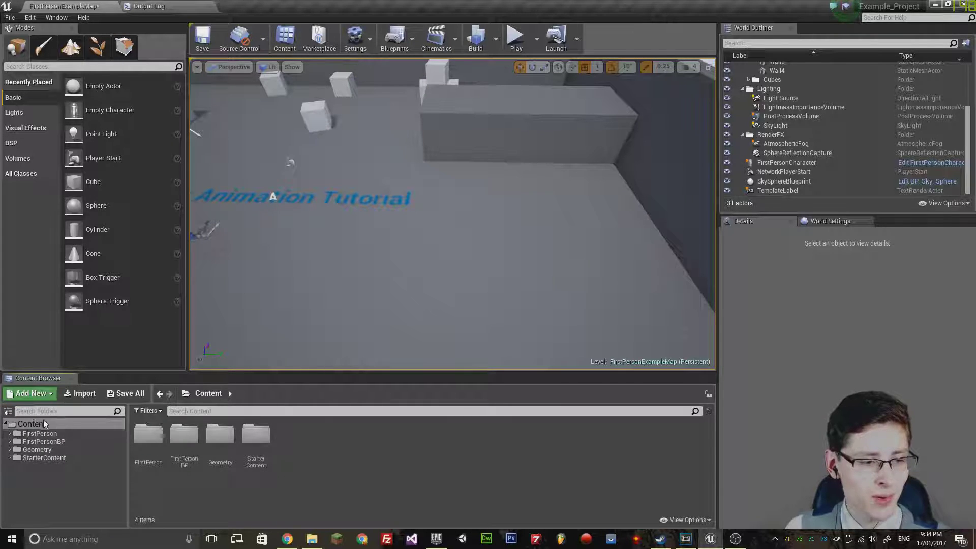
{"action": "left_click", "coordinate": [34, 459]}
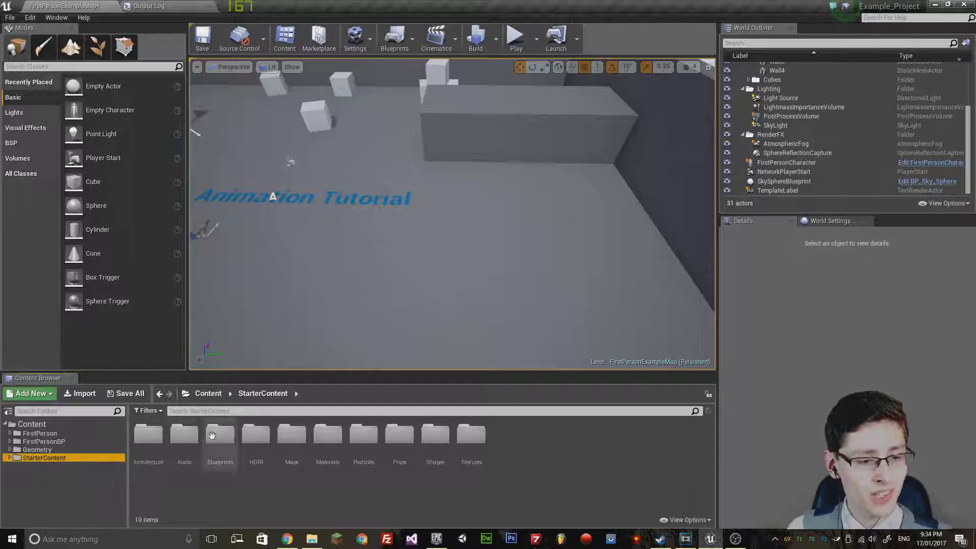
{"action": "left_click", "coordinate": [226, 412]}
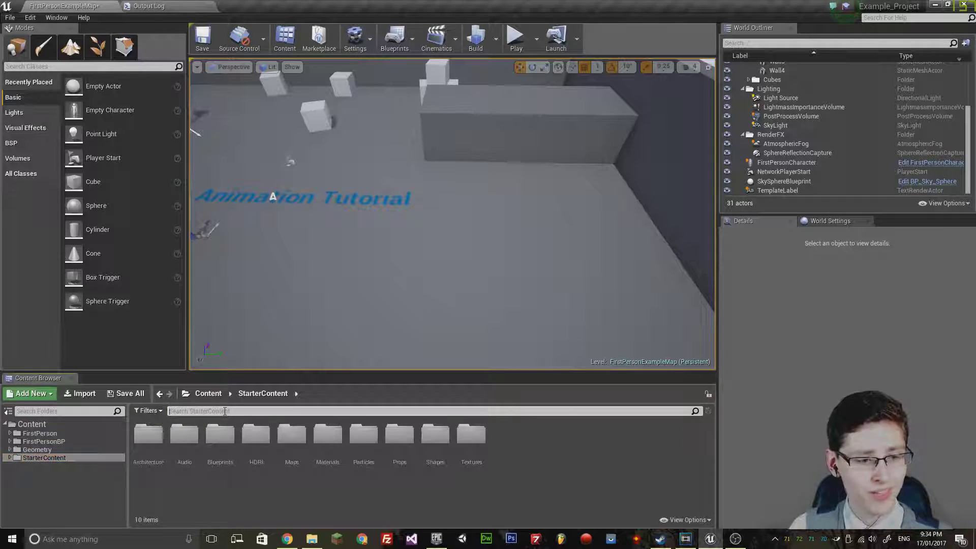
{"action": "type", "text": "door"}
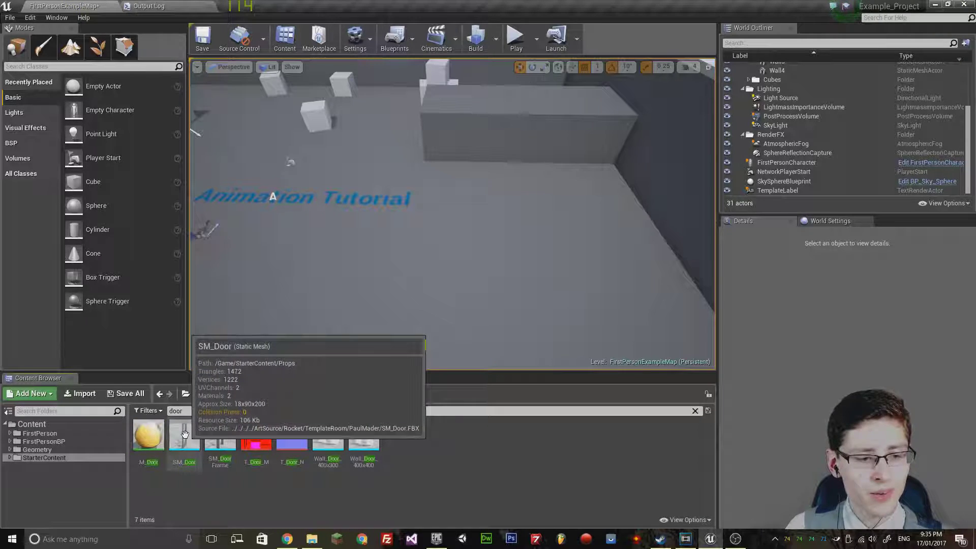
{"action": "left_click", "coordinate": [212, 436]}
{"action": "left_click", "coordinate": [184, 436], "text": "ctrl"}
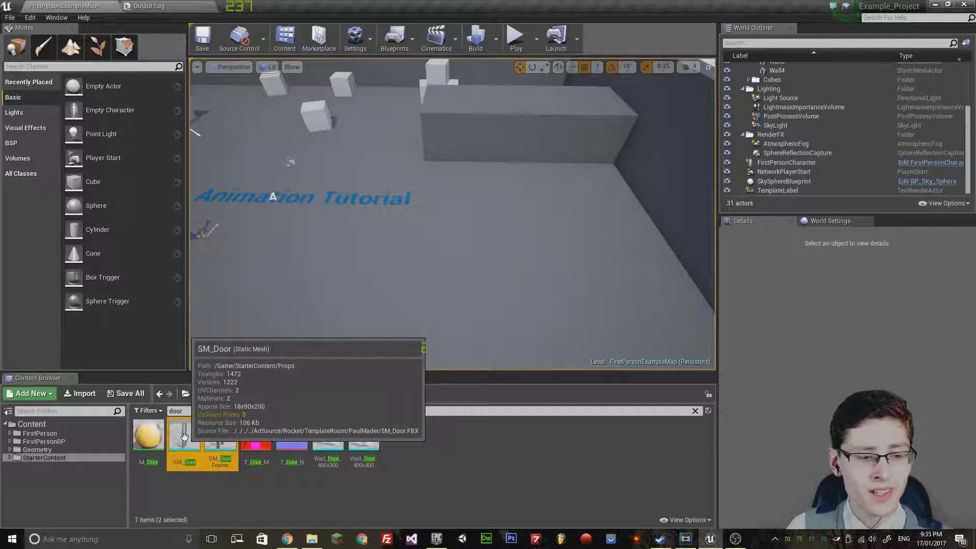
Step: Drop SM_Door and SM_DoorFrame into the level and scale them to 1.5
{"action": "mouse_move", "coordinate": [196, 424]}
{"action": "left_mouse_down"}
{"action": "mouse_move", "coordinate": [497, 212]}
{"action": "mouse_move", "coordinate": [489, 231]}
{"action": "left_mouse_up"}
{"action": "right_click_drag", "start_coordinate": [488, 232], "coordinate": [494, 229]}
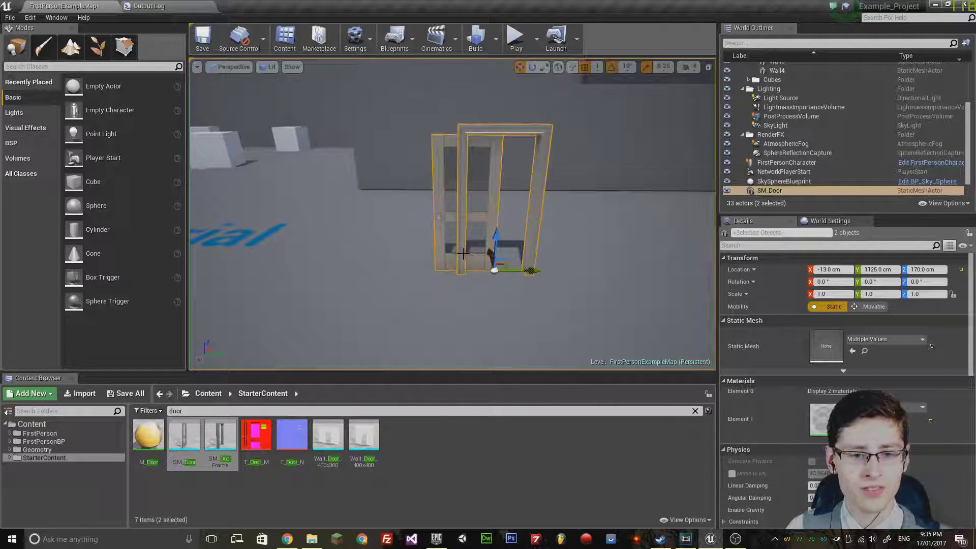
{"action": "key", "text": "r"}
{"action": "left_click_drag", "start_coordinate": [494, 269], "coordinate": [519, 244]}
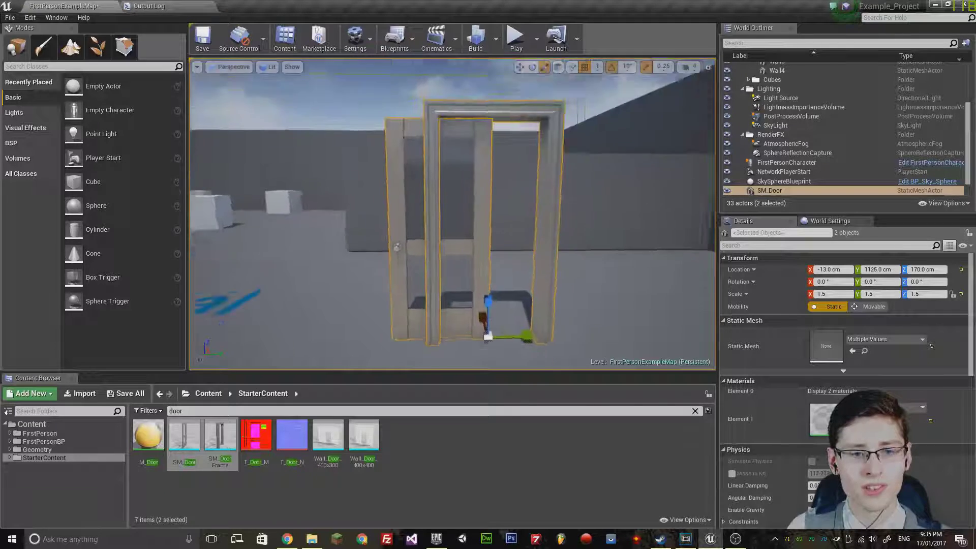
{"action": "right_click_drag", "start_coordinate": [488, 244], "coordinate": [316, 67]}
Step: Slide the door alone along Y so it sits inside the frame
{"action": "right_click_drag", "start_coordinate": [436, 253], "coordinate": [428, 229]}
{"action": "left_click", "coordinate": [436, 252]}
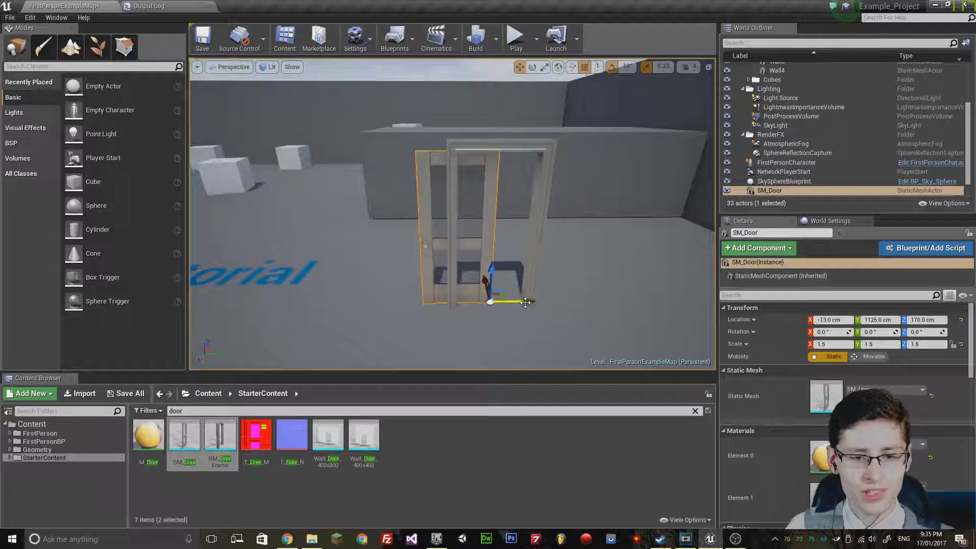
{"action": "left_click_drag", "start_coordinate": [526, 301], "coordinate": [558, 300]}
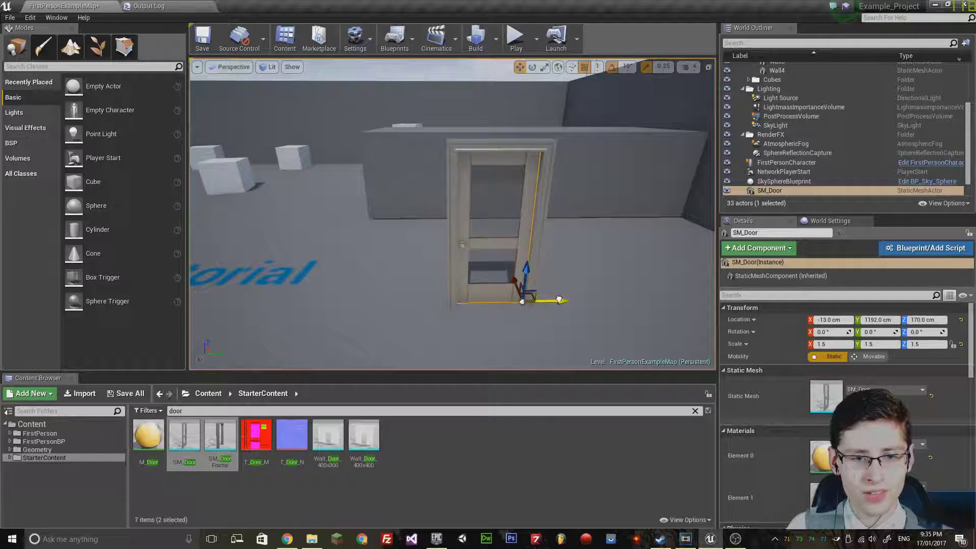
{"action": "right_click_drag", "start_coordinate": [560, 300], "coordinate": [309, 107]}
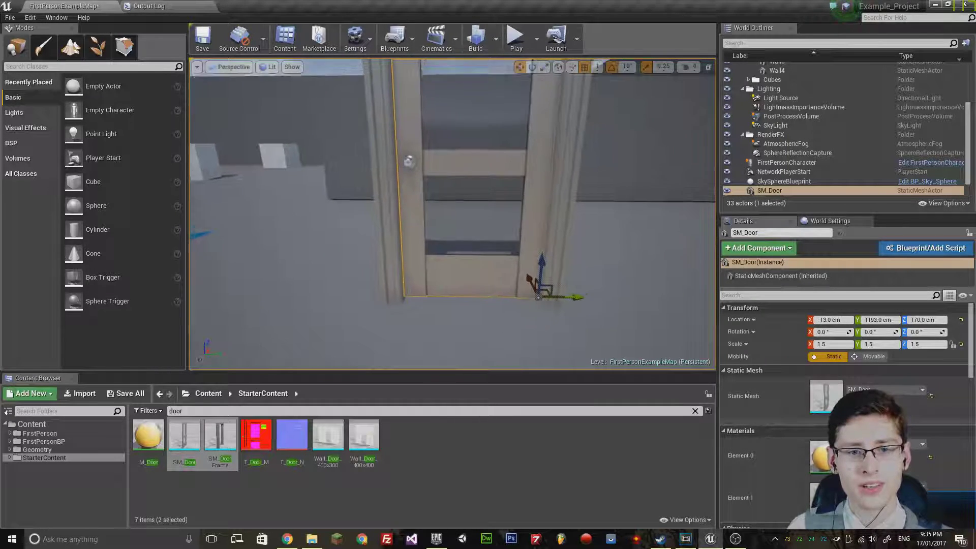
{"action": "right_click_drag", "start_coordinate": [453, 213], "coordinate": [453, 214]}
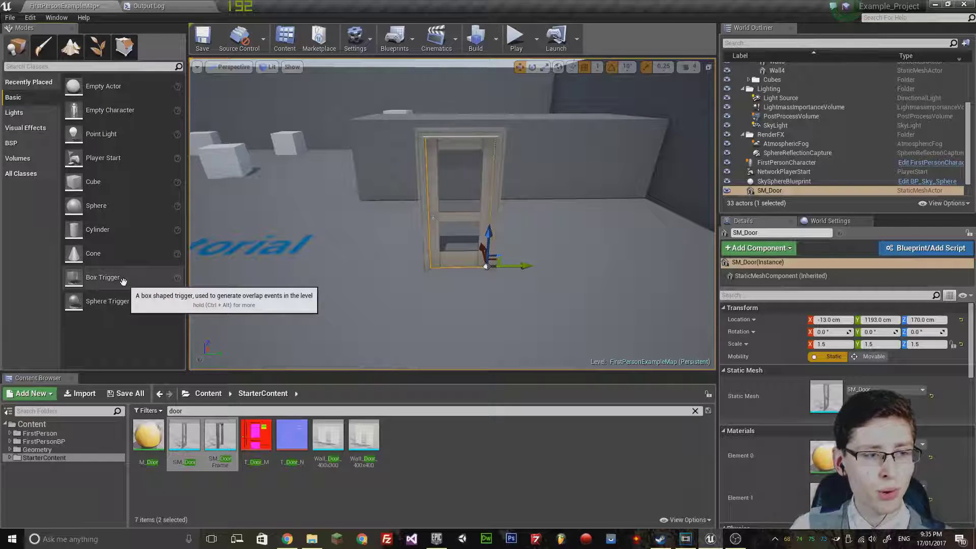
Step: Place a Box Trigger and center it in the doorway at Z 239, X -11
{"action": "mouse_move", "coordinate": [122, 282]}
{"action": "left_mouse_down"}
{"action": "mouse_move", "coordinate": [461, 284]}
{"action": "mouse_move", "coordinate": [459, 274]}
{"action": "left_mouse_up"}
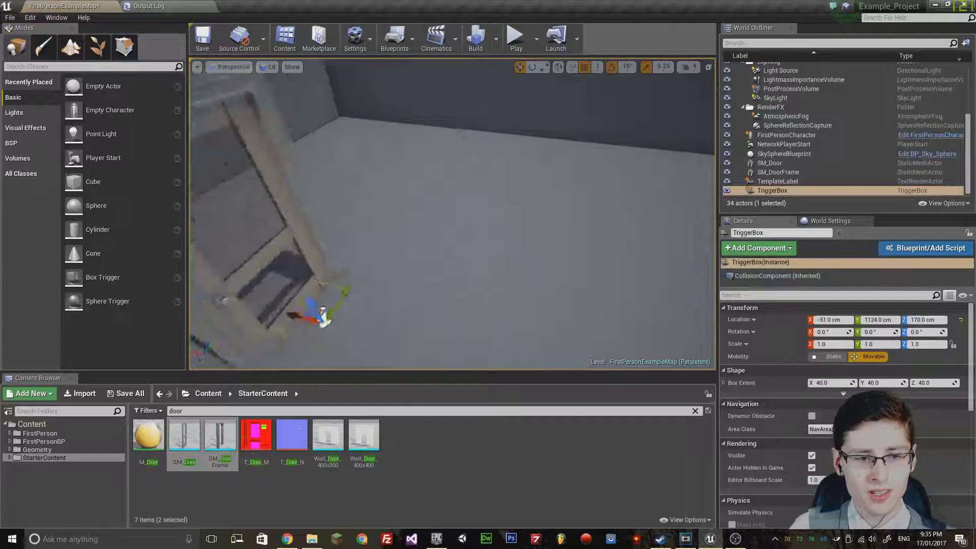
{"action": "right_click_drag", "start_coordinate": [459, 275], "coordinate": [448, 292]}
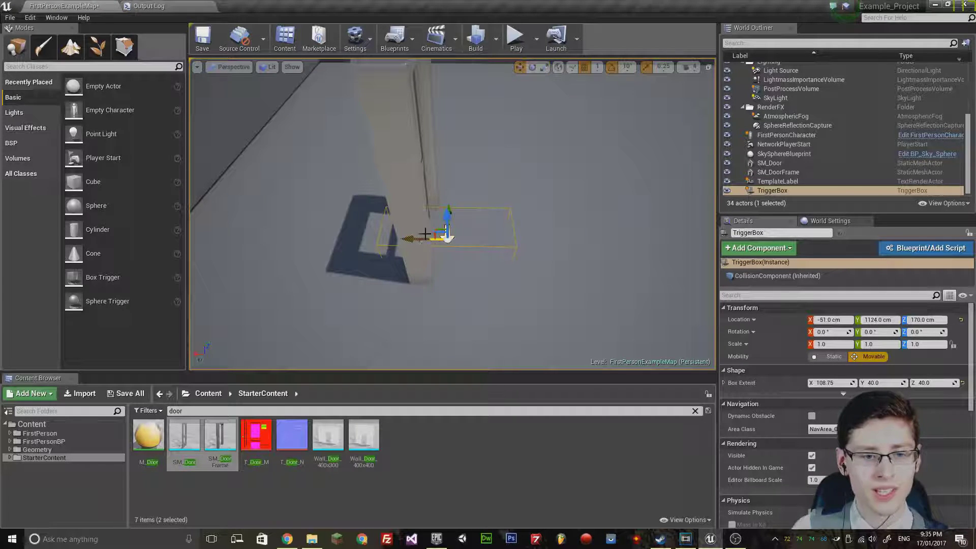
{"action": "left_click_drag", "start_coordinate": [425, 233], "coordinate": [391, 239]}
{"action": "right_click_drag", "start_coordinate": [394, 239], "coordinate": [471, 237]}
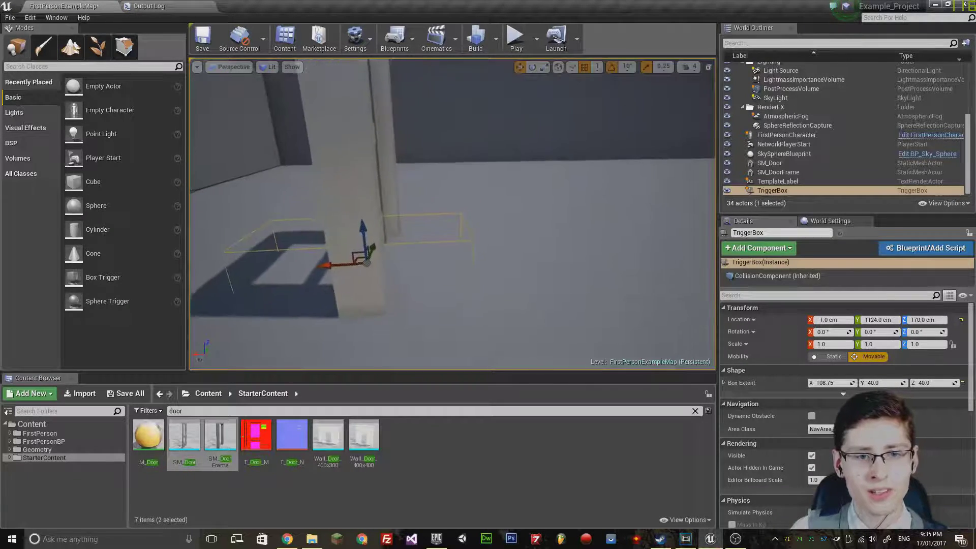
{"action": "left_click_drag", "start_coordinate": [474, 209], "coordinate": [485, 166]}
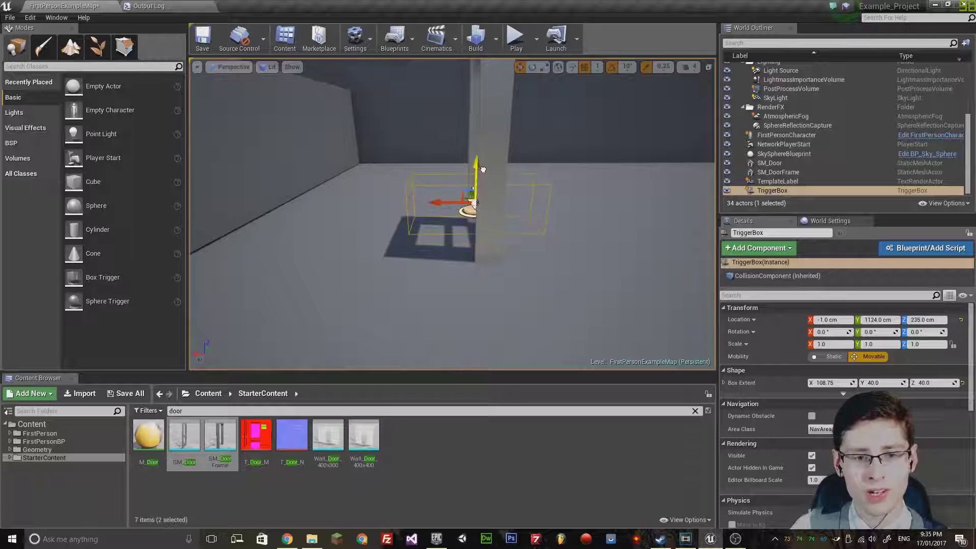
{"action": "right_click_drag", "start_coordinate": [506, 271], "coordinate": [389, 202]}
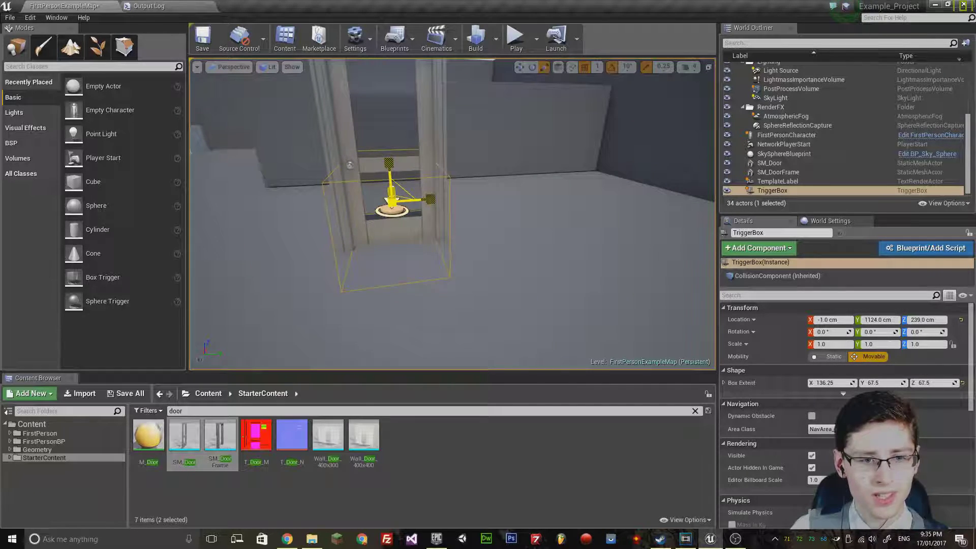
{"action": "right_click_drag", "start_coordinate": [373, 252], "coordinate": [373, 252]}
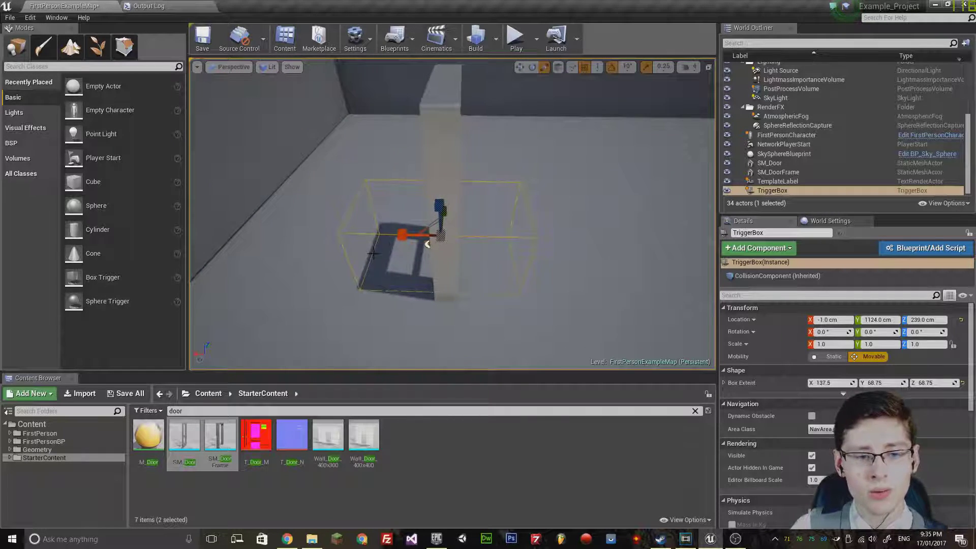
{"action": "left_click_drag", "start_coordinate": [410, 236], "coordinate": [404, 236]}
{"action": "mouse_move", "coordinate": [435, 222]}
{"action": "right_mouse_down"}
{"action": "mouse_move", "coordinate": [428, 216]}
{"action": "mouse_move", "coordinate": [574, 234]}
{"action": "right_mouse_up"}
{"action": "left_click", "coordinate": [439, 453]}
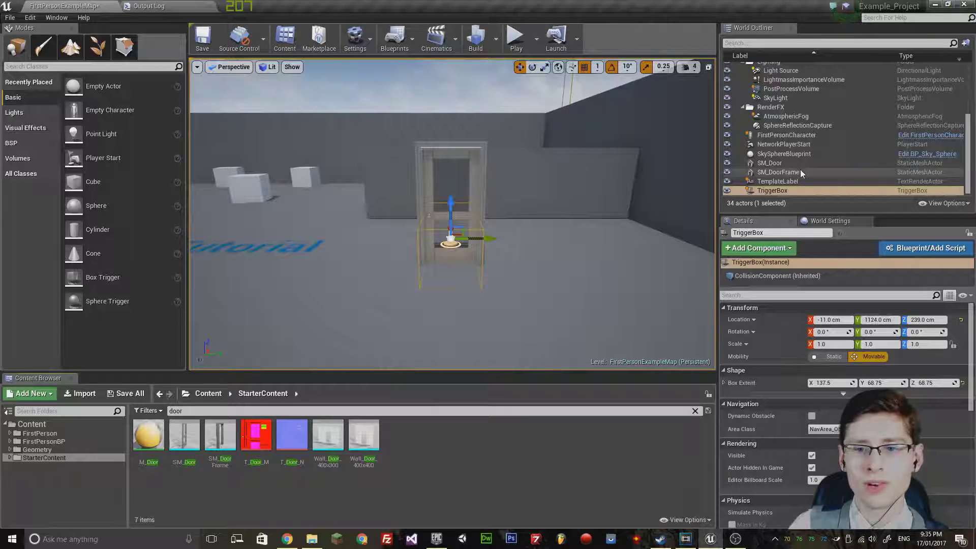
Step: With SM_Door selected, add a Matinee actor from Cinematics and open its editor
{"action": "left_click", "coordinate": [786, 165]}
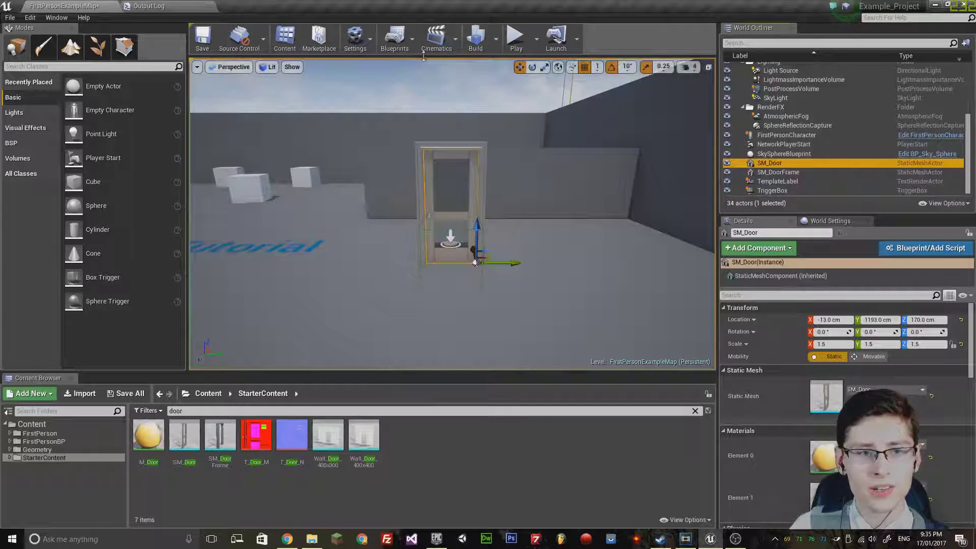
{"action": "left_click", "coordinate": [449, 51]}
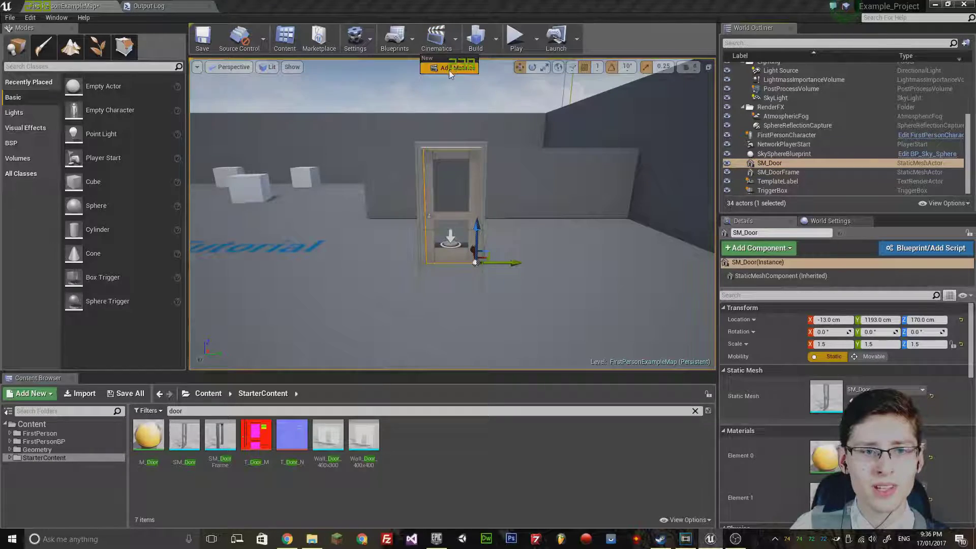
{"action": "left_click", "coordinate": [448, 69]}
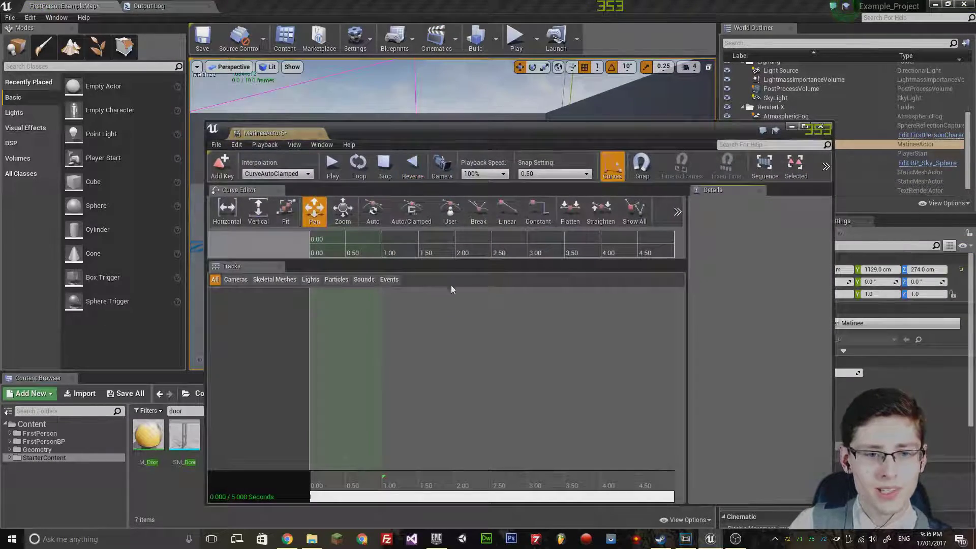
{"action": "left_click_drag", "start_coordinate": [406, 132], "coordinate": [531, 94]}
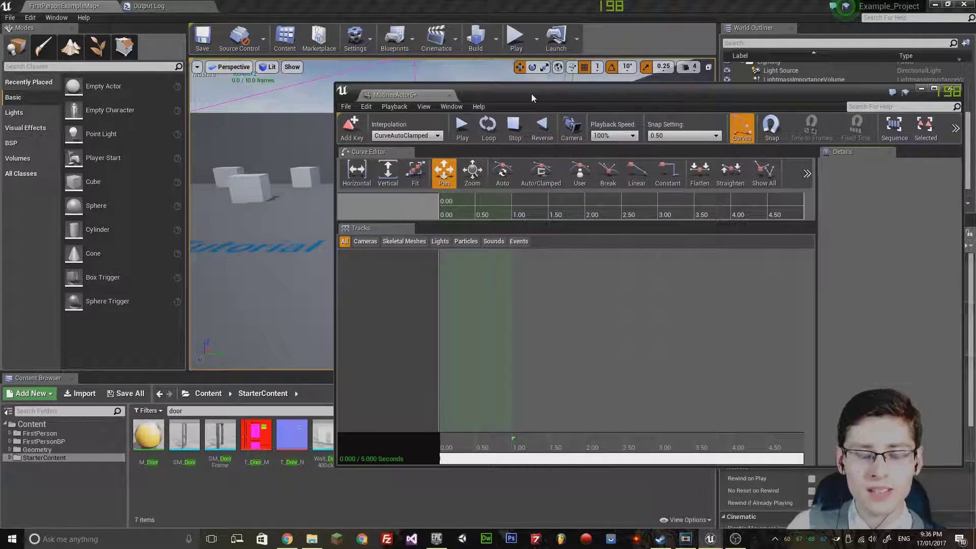
Step: Add a new empty Matinee group named 'Door'
{"action": "right_click", "coordinate": [375, 265]}
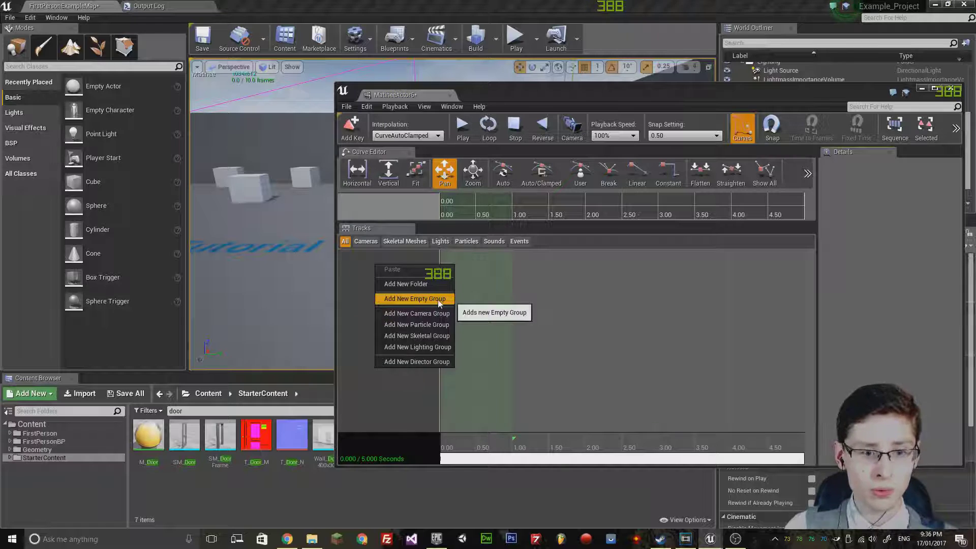
{"action": "left_click", "coordinate": [438, 300]}
{"action": "type", "text": "Door"}
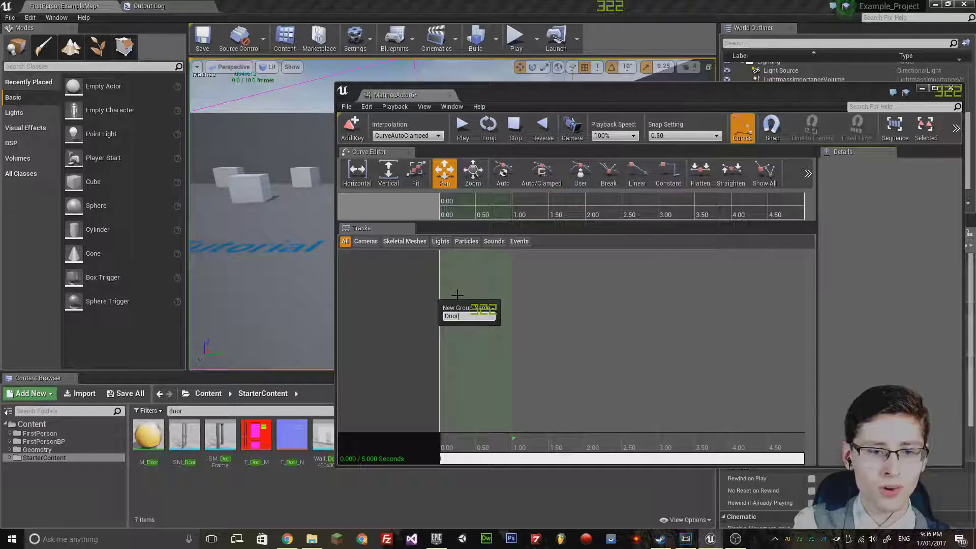
{"action": "key", "text": "Return"}
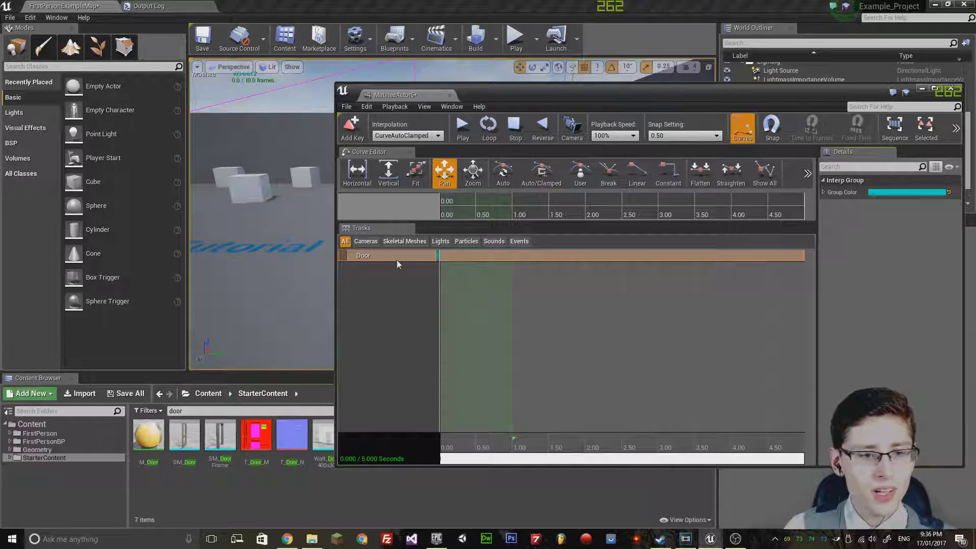
Step: Add the selected SM_Door actor to the Door group
{"action": "right_click", "coordinate": [369, 256]}
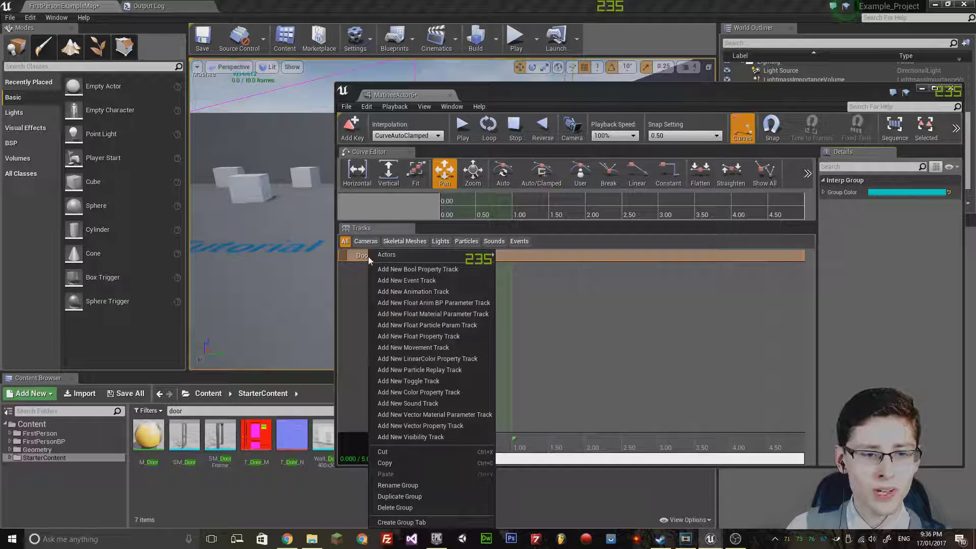
{"action": "mouse_move", "coordinate": [412, 255]}
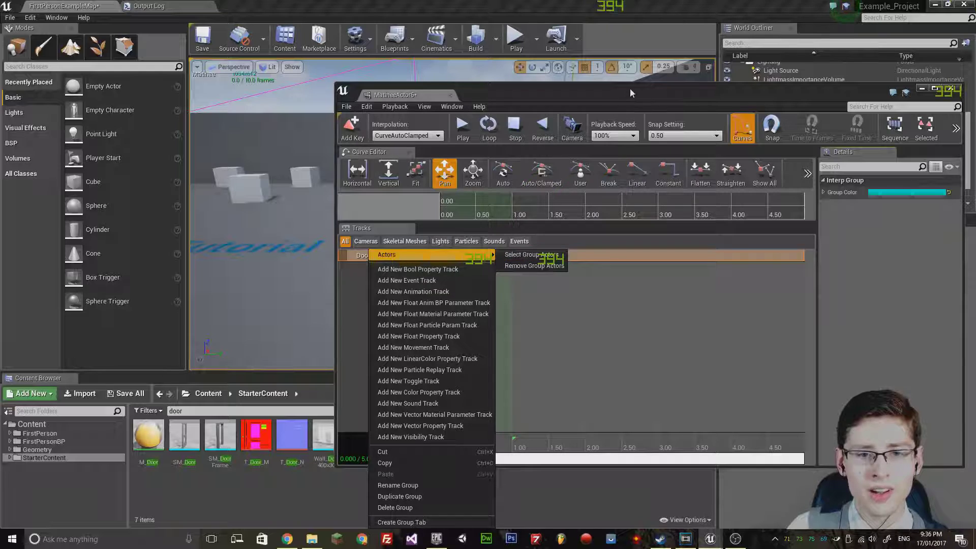
{"action": "left_click_drag", "start_coordinate": [630, 89], "coordinate": [611, 220]}
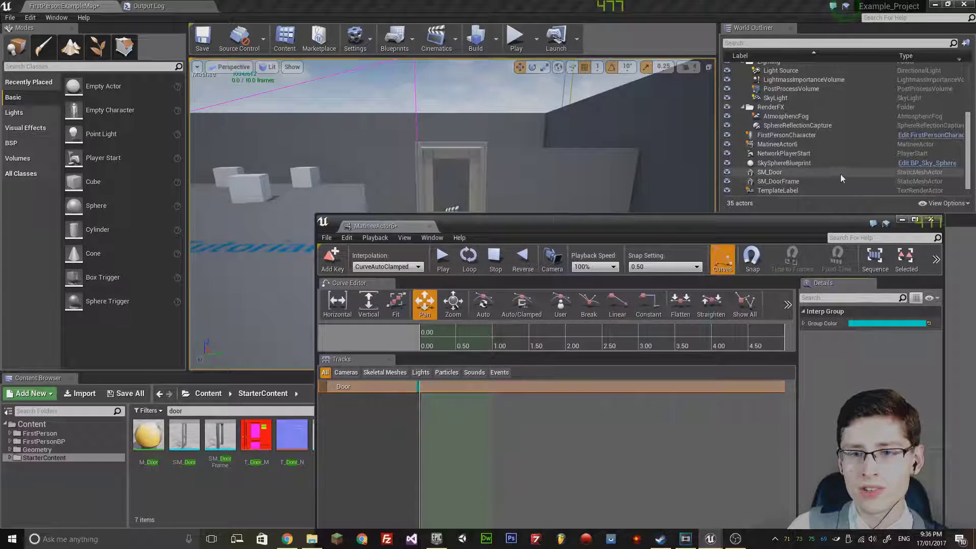
{"action": "left_click", "coordinate": [498, 168]}
{"action": "left_click", "coordinate": [771, 173]}
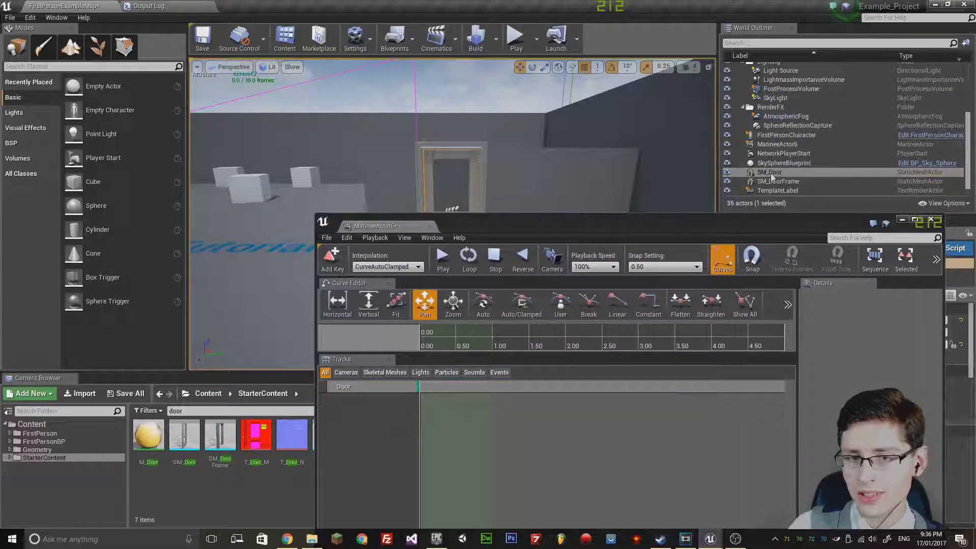
{"action": "left_click_drag", "start_coordinate": [681, 227], "coordinate": [669, 69]}
{"action": "right_click", "coordinate": [377, 229]}
{"action": "mouse_move", "coordinate": [438, 233]}
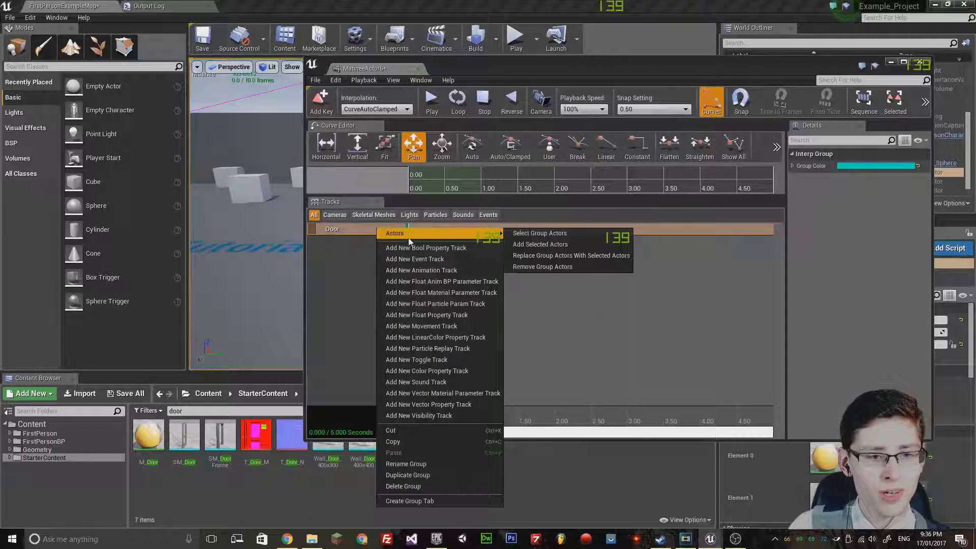
{"action": "left_click", "coordinate": [569, 246]}
Step: Give the Door group a new Movement track
{"action": "right_click", "coordinate": [315, 241]}
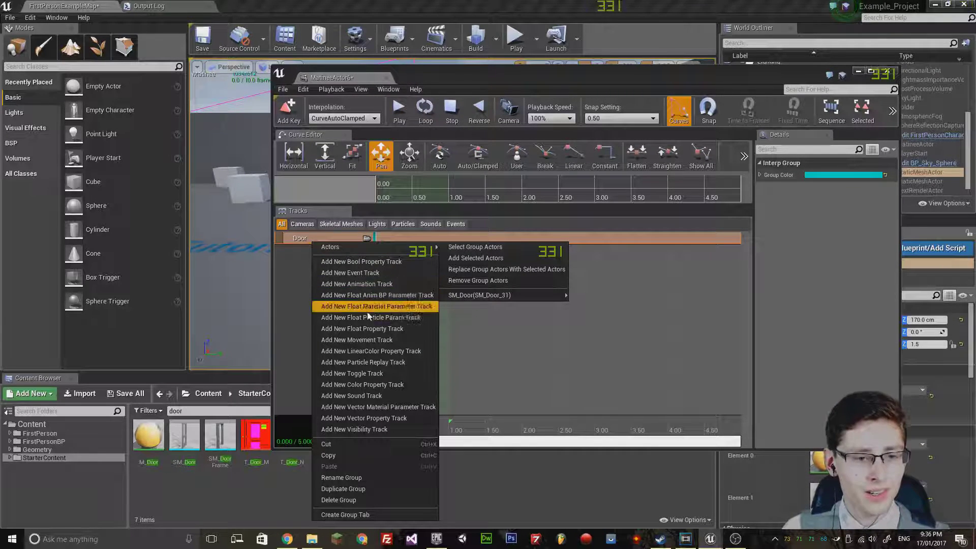
{"action": "left_click", "coordinate": [364, 341]}
{"action": "mouse_move", "coordinate": [455, 69]}
{"action": "left_mouse_down"}
{"action": "mouse_move", "coordinate": [481, 76]}
{"action": "mouse_move", "coordinate": [506, 297]}
{"action": "mouse_move", "coordinate": [546, 139]}
{"action": "left_mouse_up"}
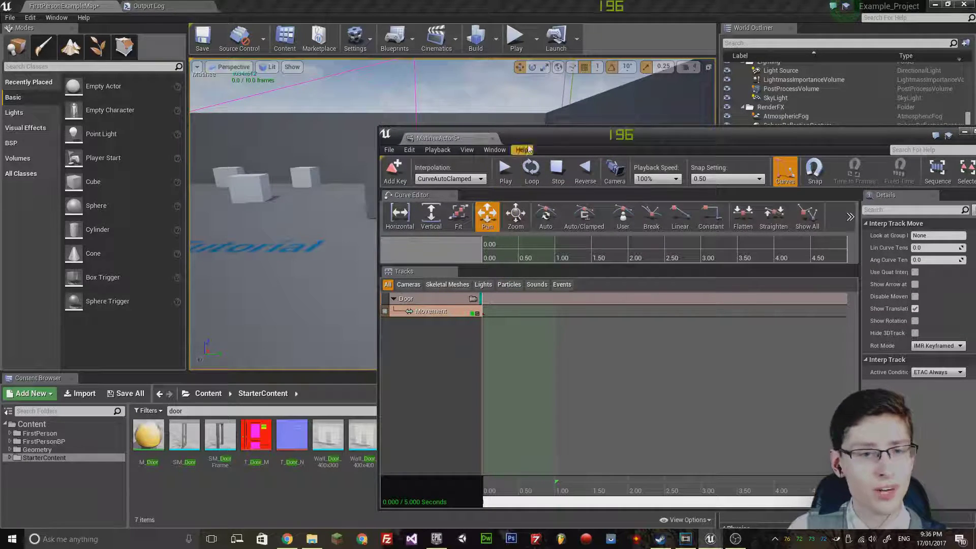
{"action": "left_click_drag", "start_coordinate": [531, 137], "coordinate": [630, 106]}
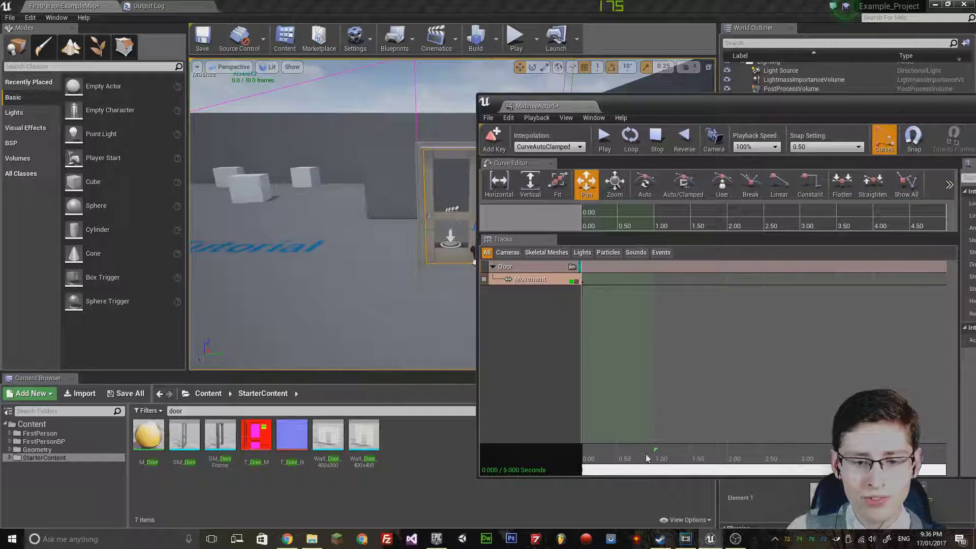
Step: At 0.5 seconds on the timeline, rotate SM_Door -90° open on its hinge
{"action": "left_click_drag", "start_coordinate": [614, 458], "coordinate": [620, 460]}
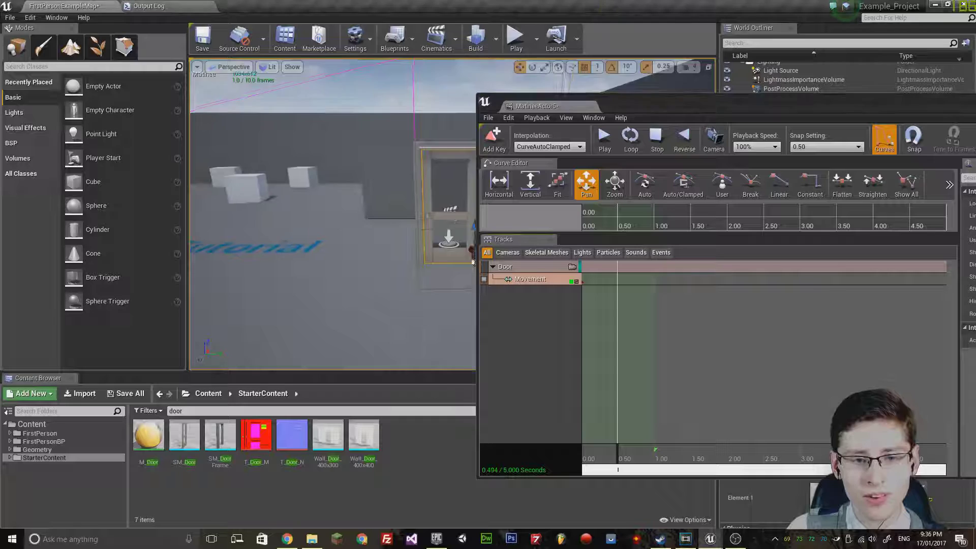
{"action": "right_click_drag", "start_coordinate": [349, 278], "coordinate": [350, 277]}
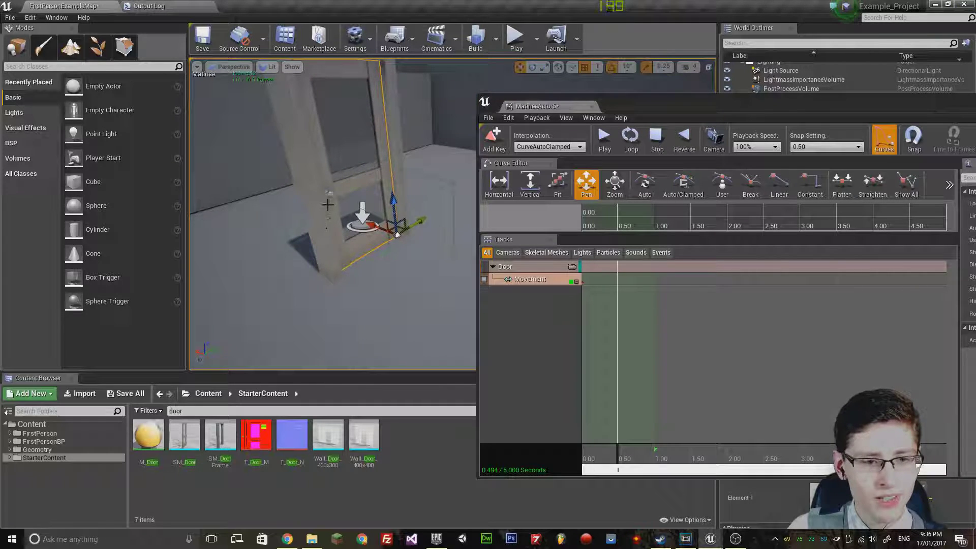
{"action": "key", "text": "e"}
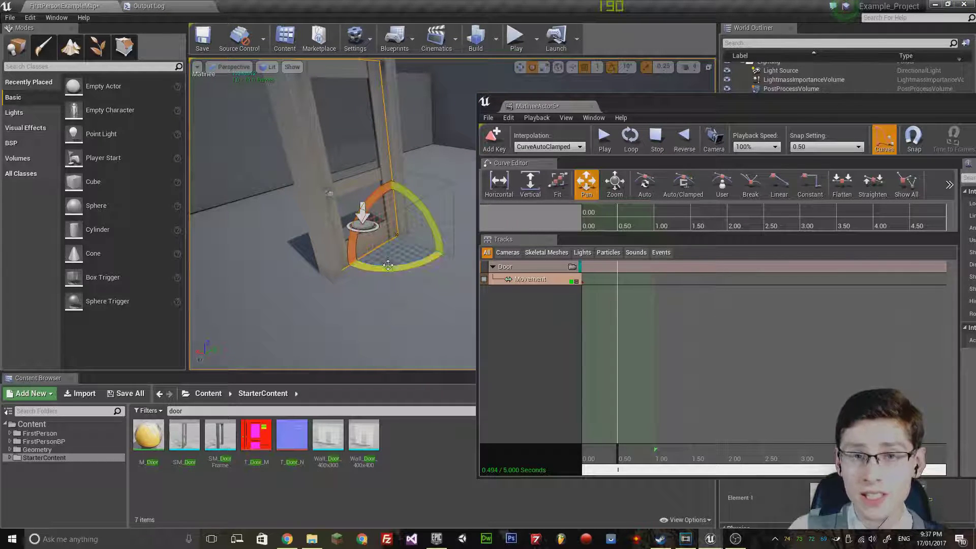
{"action": "left_click_drag", "start_coordinate": [374, 270], "coordinate": [369, 272]}
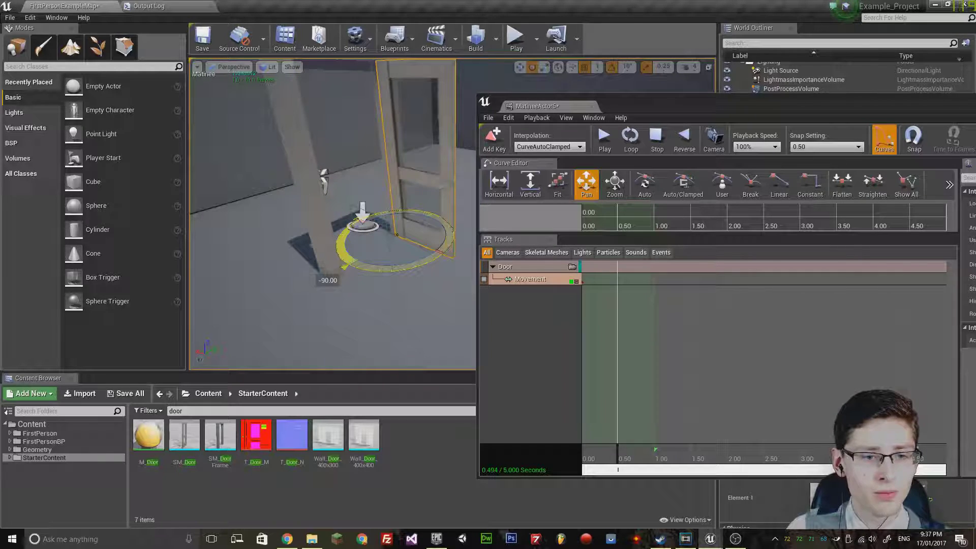
{"action": "right_click_drag", "start_coordinate": [368, 273], "coordinate": [397, 229]}
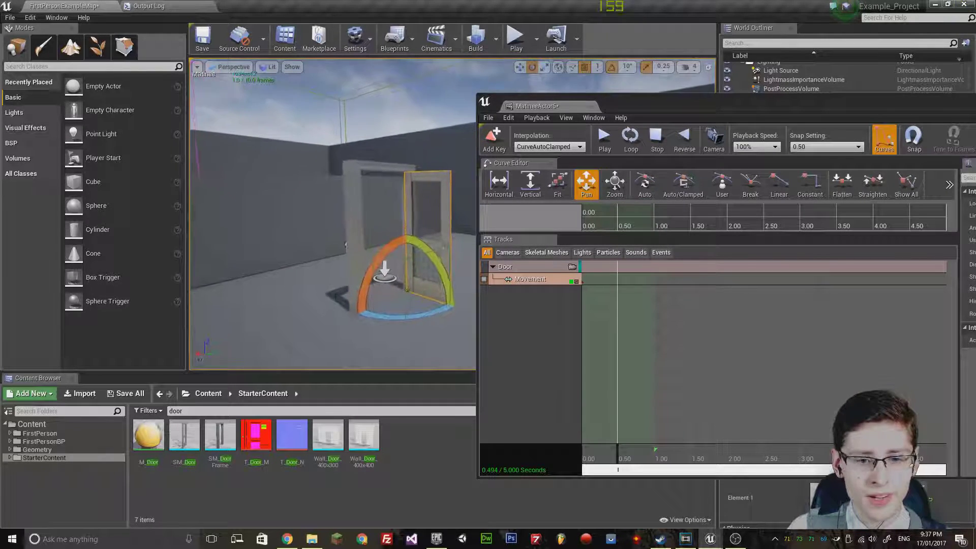
{"action": "left_click", "coordinate": [532, 319]}
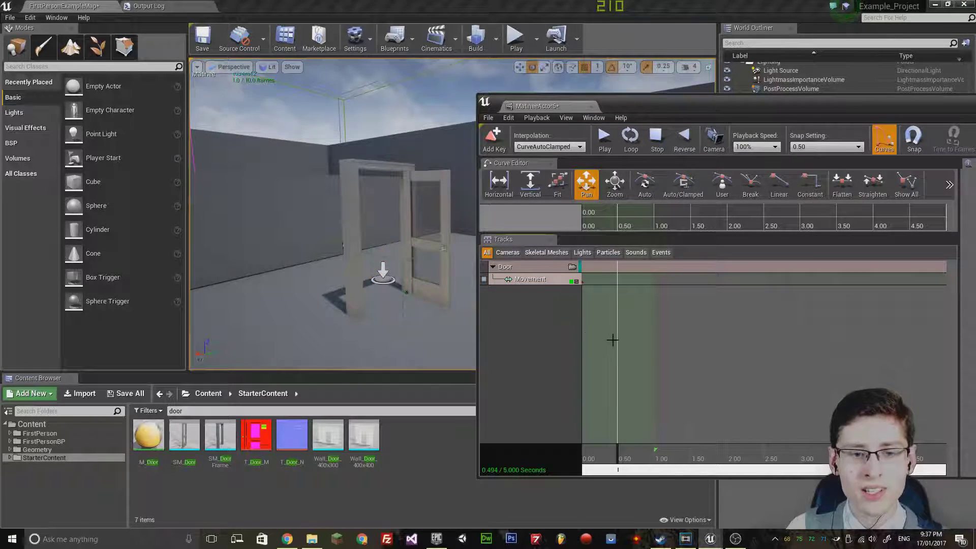
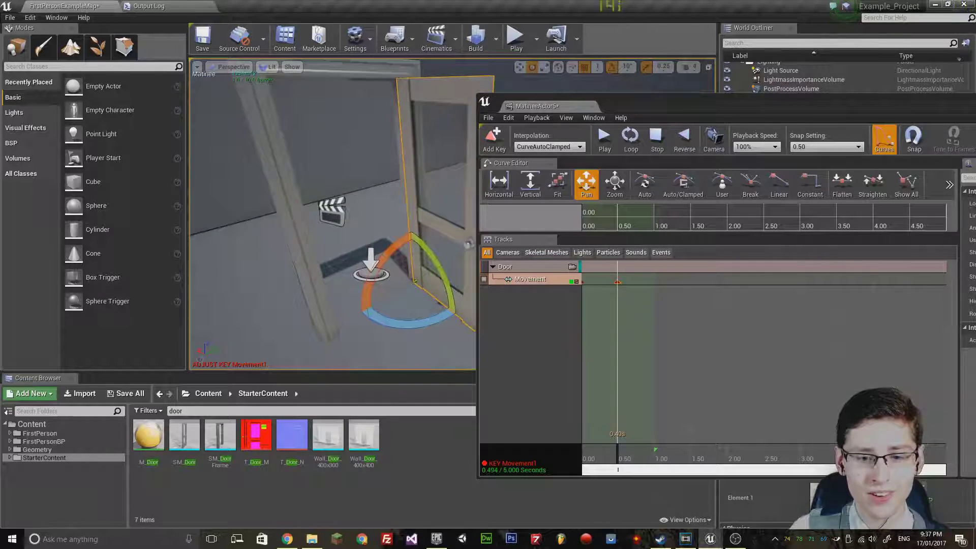
Step: Loop-play the door-swing animation, scrub to the fully open door, then stop playback
{"action": "mouse_move", "coordinate": [656, 104]}
{"action": "left_mouse_down"}
{"action": "mouse_move", "coordinate": [478, 100]}
{"action": "mouse_move", "coordinate": [723, 115]}
{"action": "left_mouse_up"}
{"action": "left_click", "coordinate": [700, 161]}
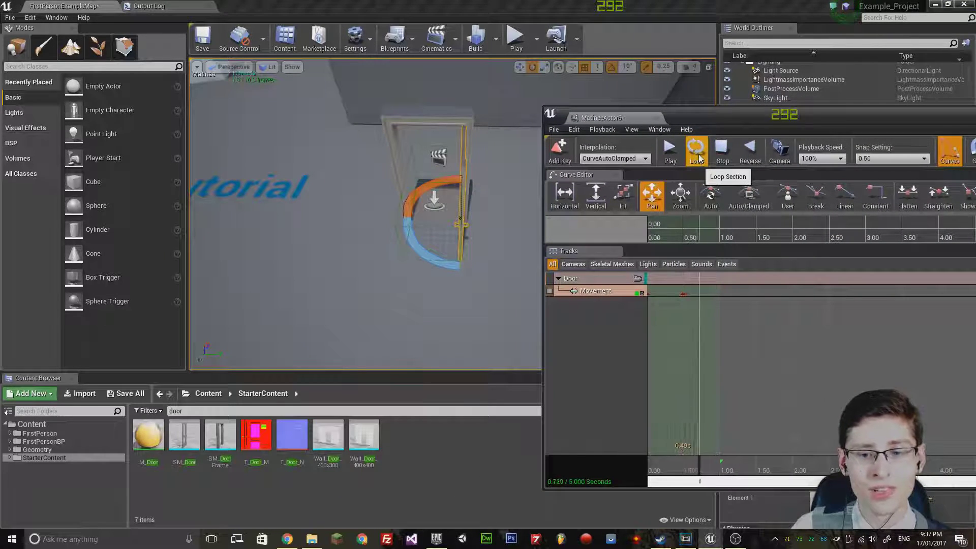
{"action": "left_click_drag", "start_coordinate": [719, 463], "coordinate": [687, 471]}
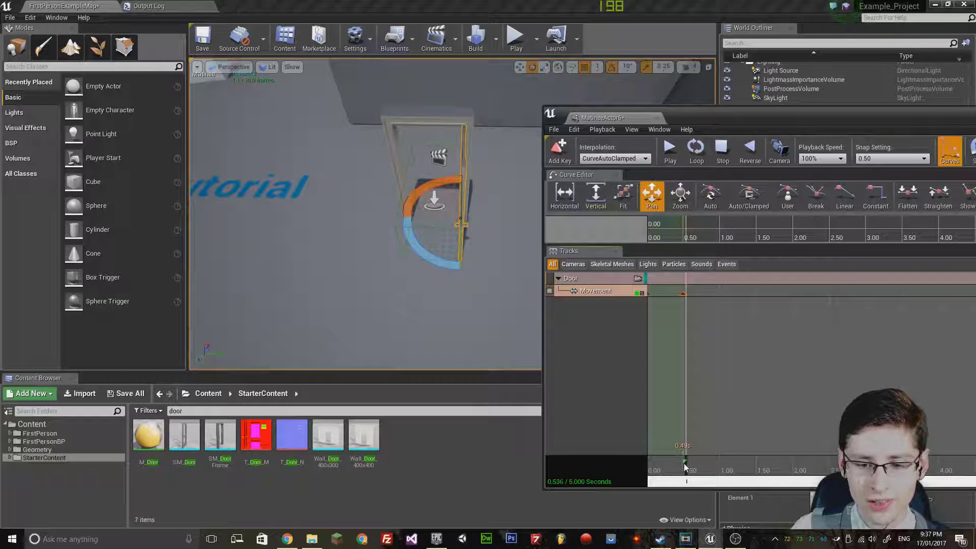
{"action": "left_click", "coordinate": [696, 158]}
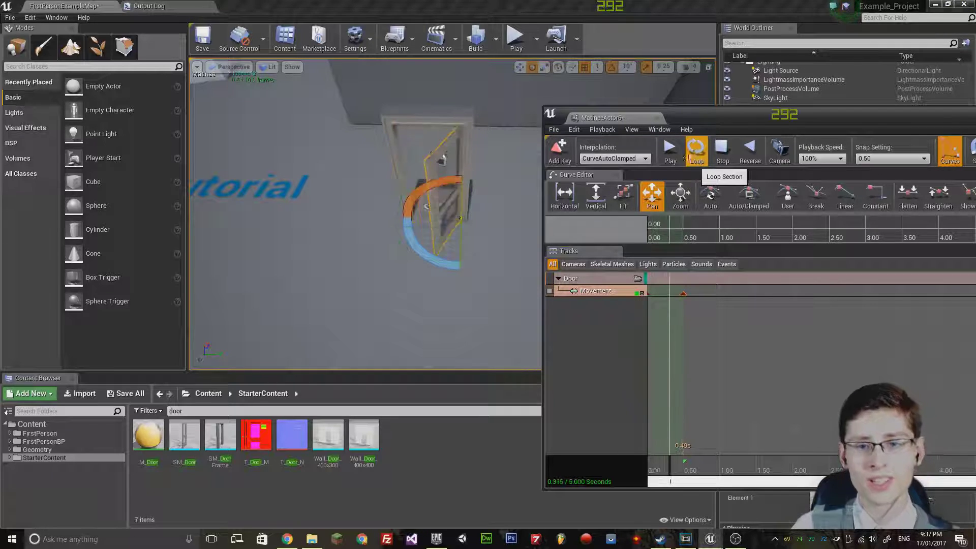
{"action": "left_click", "coordinate": [722, 148]}
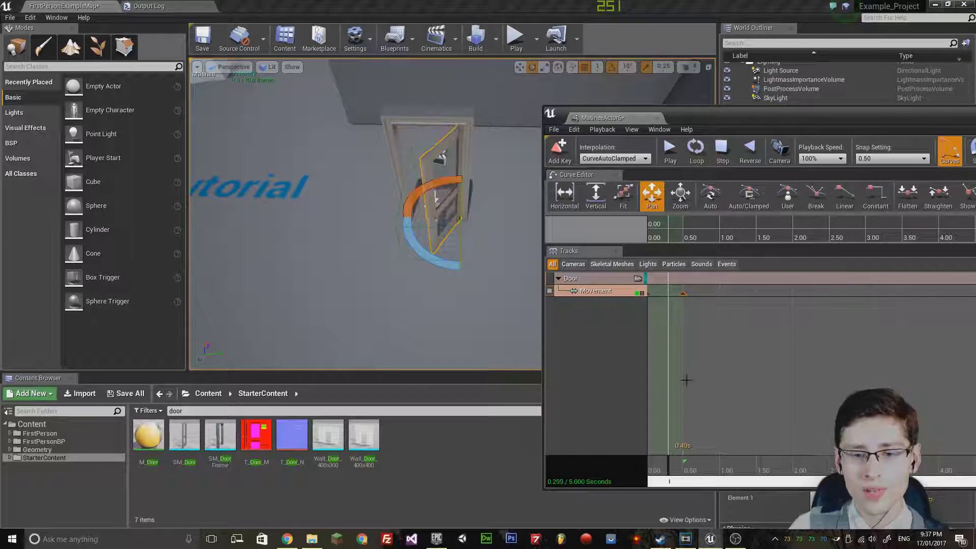
{"action": "left_click_drag", "start_coordinate": [671, 118], "coordinate": [284, 139]}
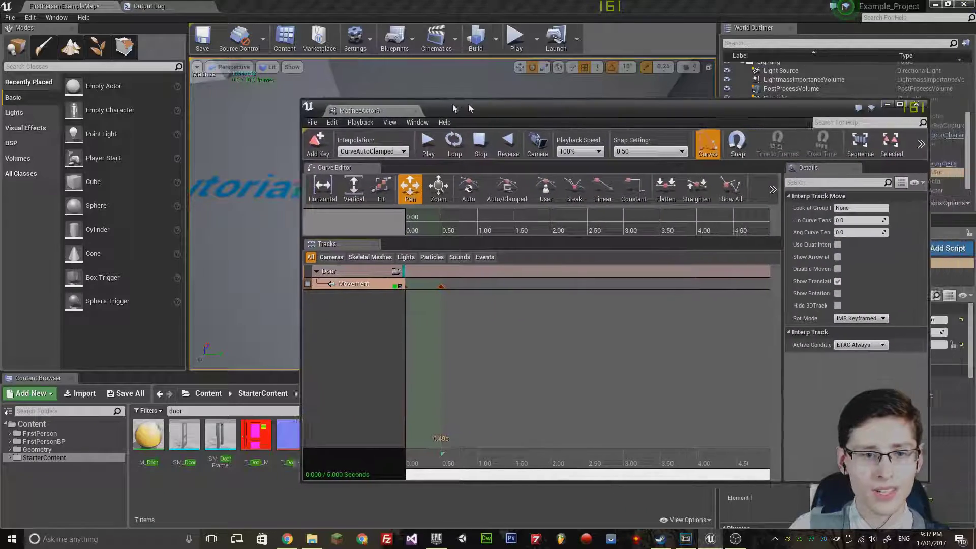
Step: Close Matinee, look down on the door, and open the Level Blueprint from Blueprints
{"action": "left_click", "coordinate": [858, 107]}
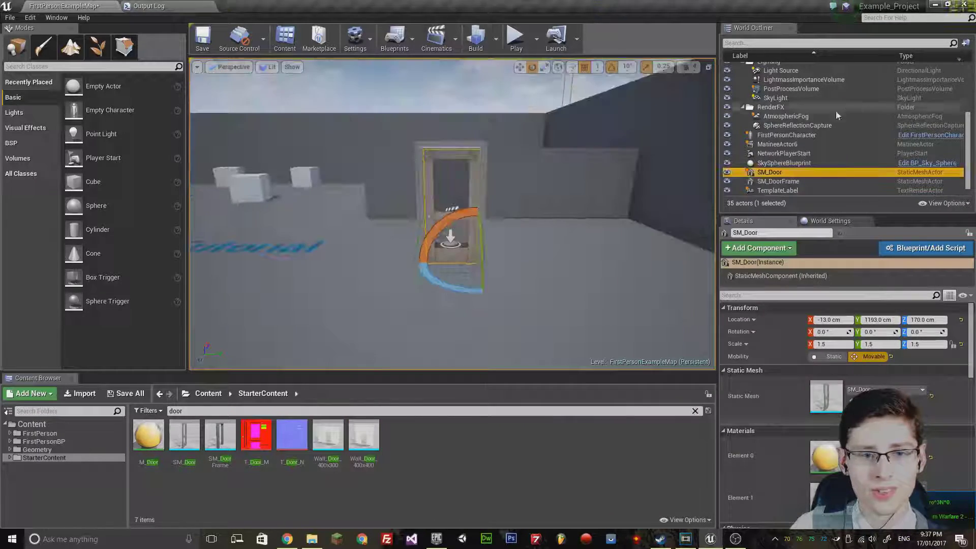
{"action": "mouse_move", "coordinate": [433, 253]}
{"action": "right_mouse_down"}
{"action": "mouse_move", "coordinate": [460, 234]}
{"action": "mouse_move", "coordinate": [455, 248]}
{"action": "right_mouse_up"}
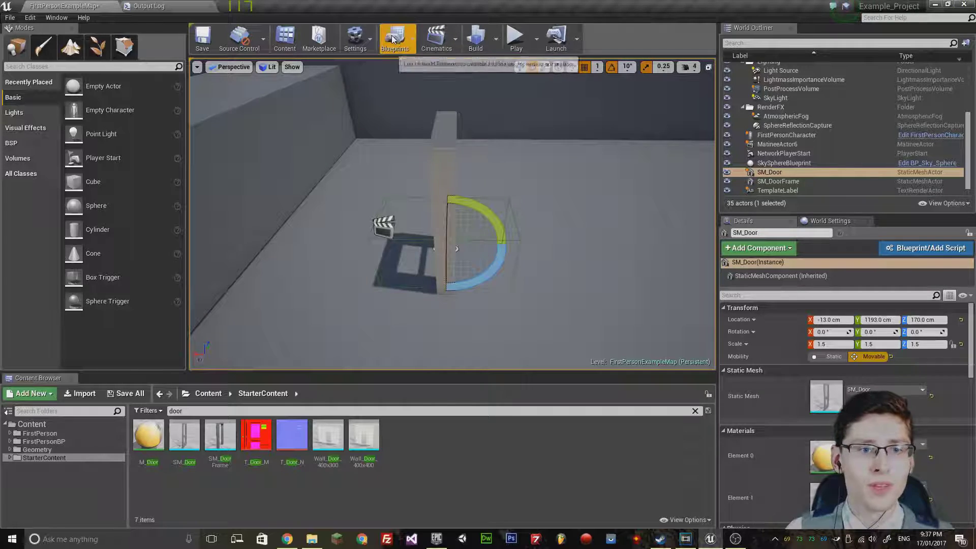
{"action": "left_click", "coordinate": [410, 40]}
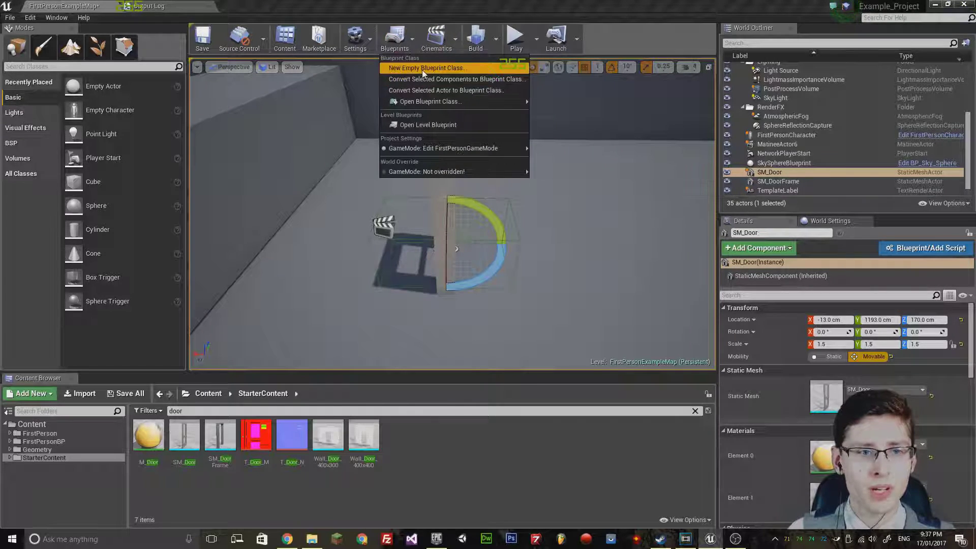
{"action": "left_click", "coordinate": [413, 127]}
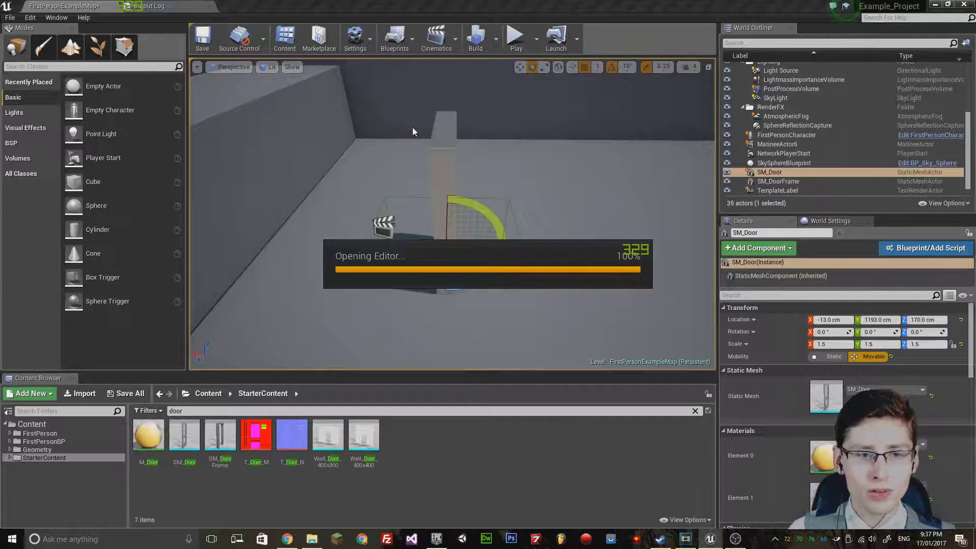
{"action": "mouse_move", "coordinate": [482, 106]}
{"action": "left_mouse_down"}
{"action": "mouse_move", "coordinate": [674, 82]}
{"action": "mouse_move", "coordinate": [442, 82]}
{"action": "mouse_move", "coordinate": [596, 83]}
{"action": "left_mouse_up"}
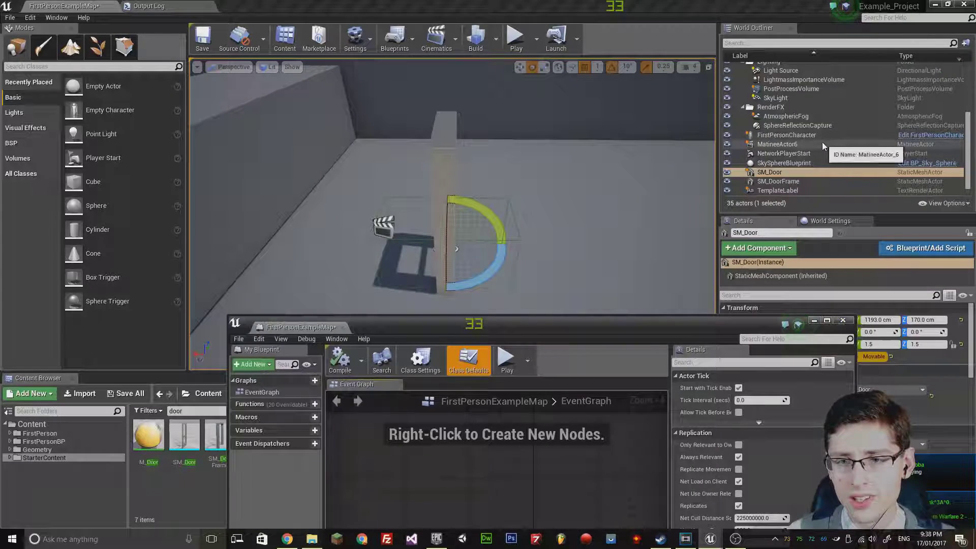
Step: Add a MatineeActor6 reference node to the level blueprint's event graph
{"action": "left_click", "coordinate": [779, 144]}
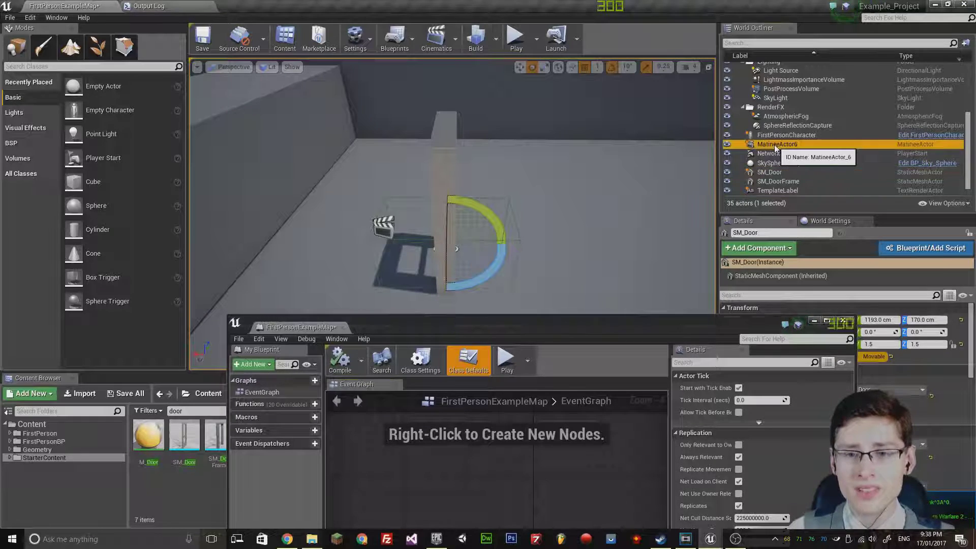
{"action": "left_click_drag", "start_coordinate": [606, 328], "coordinate": [690, 61]}
{"action": "right_click", "coordinate": [498, 204]}
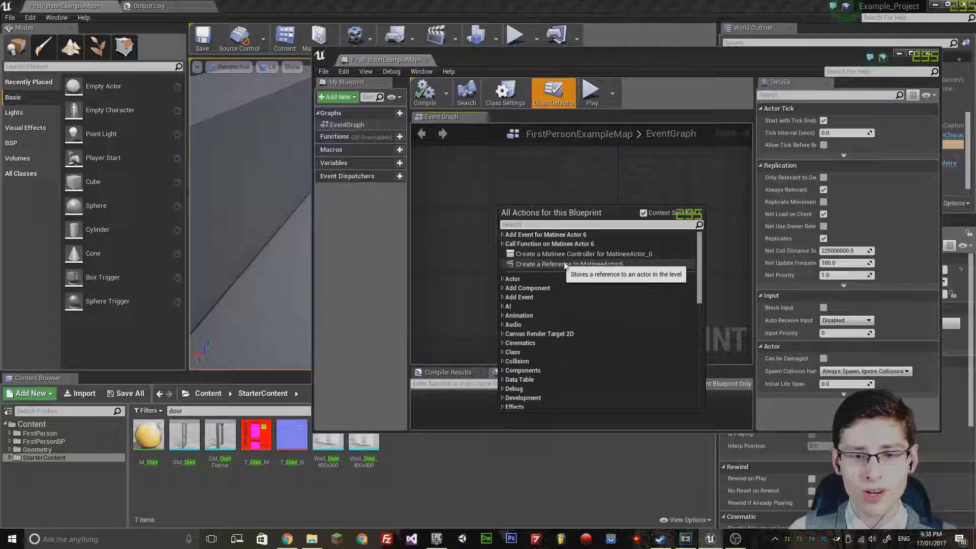
{"action": "left_click", "coordinate": [585, 265]}
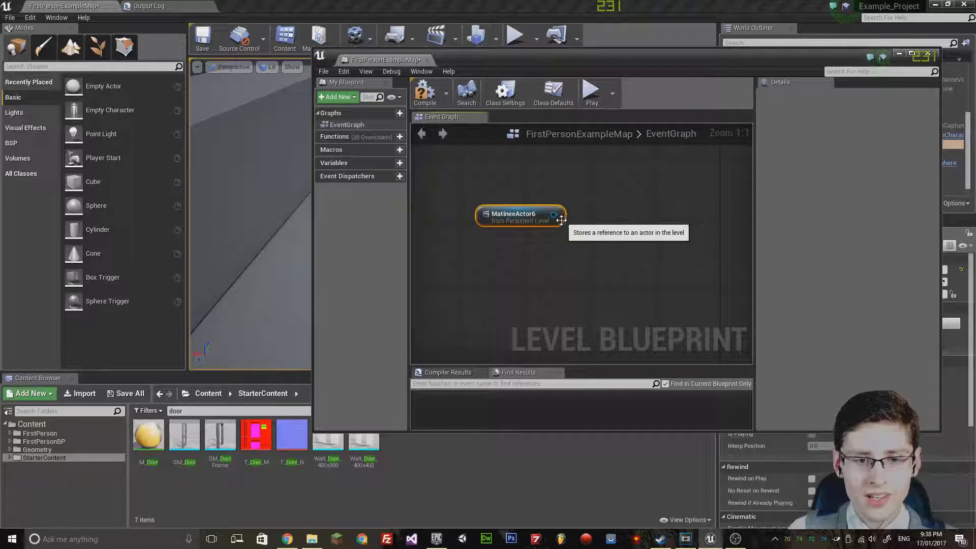
{"action": "mouse_move", "coordinate": [522, 220]}
{"action": "left_mouse_down"}
{"action": "mouse_move", "coordinate": [507, 243]}
{"action": "mouse_move", "coordinate": [608, 174]}
{"action": "left_mouse_up"}
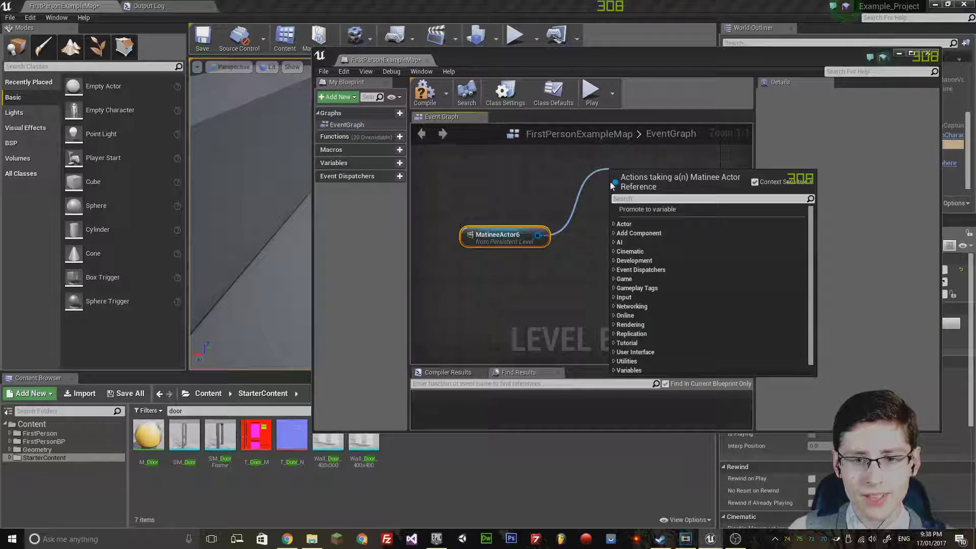
Step: Add Cinematic Play and Reverse nodes driven by MatineeActor6
{"action": "left_click", "coordinate": [615, 252]}
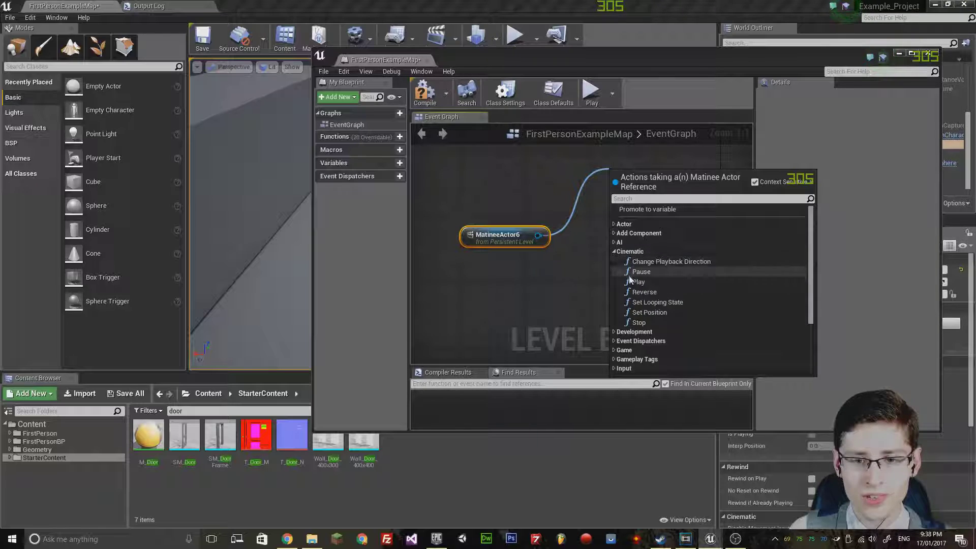
{"action": "left_click", "coordinate": [630, 288]}
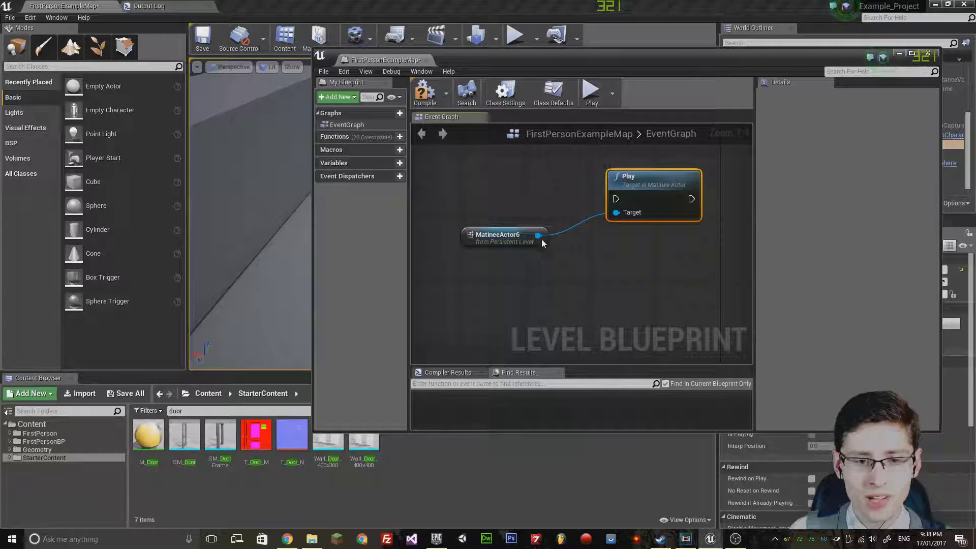
{"action": "left_click_drag", "start_coordinate": [543, 243], "coordinate": [611, 301]}
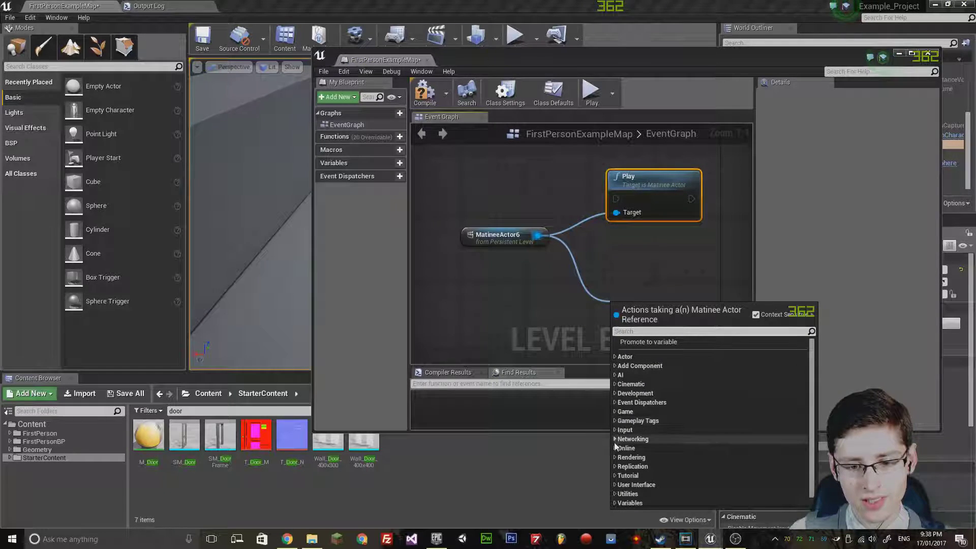
{"action": "left_click", "coordinate": [631, 384]}
{"action": "left_click", "coordinate": [641, 428]}
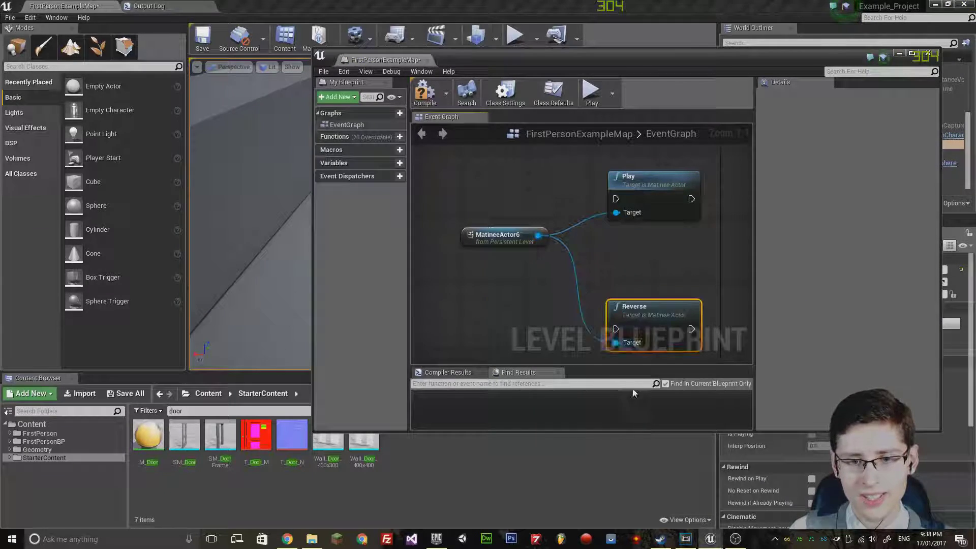
{"action": "scroll", "coordinate": [637, 281], "scroll_direction": "down", "scroll_amount": 4}
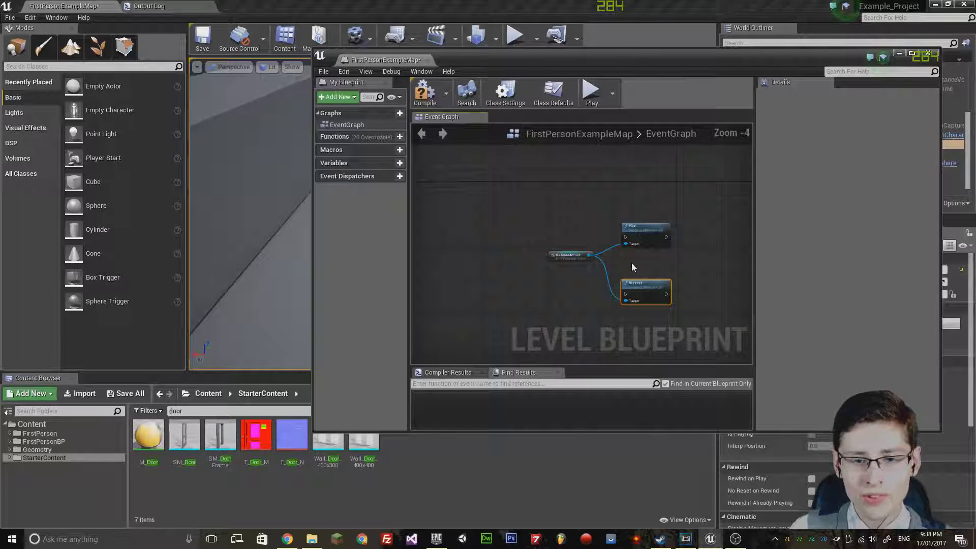
{"action": "scroll", "coordinate": [633, 267], "scroll_direction": "up", "scroll_amount": 2}
{"action": "left_click_drag", "start_coordinate": [546, 55], "coordinate": [546, 244]}
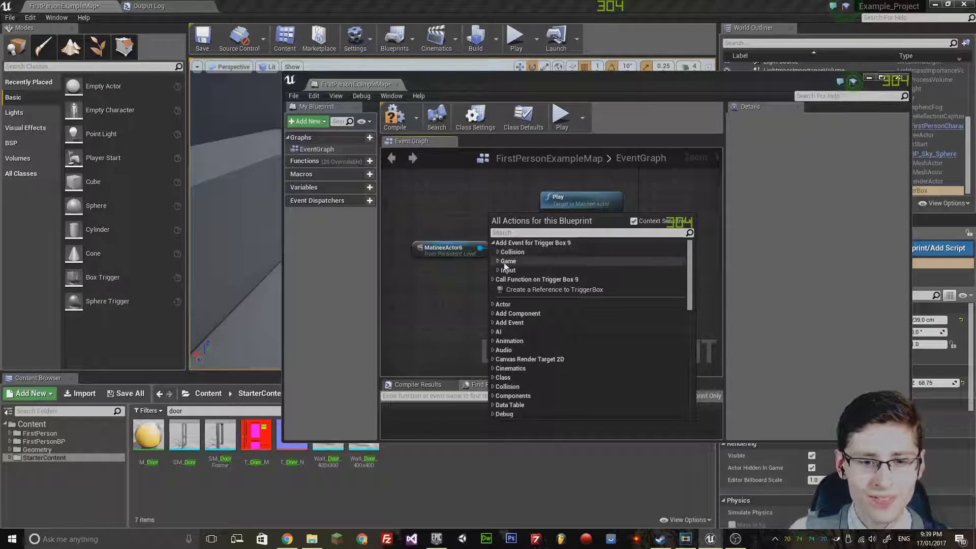
Step: Add TriggerBox OnActorBeginOverlap and OnActorEndOverlap events to the graph
{"action": "left_click", "coordinate": [498, 252]}
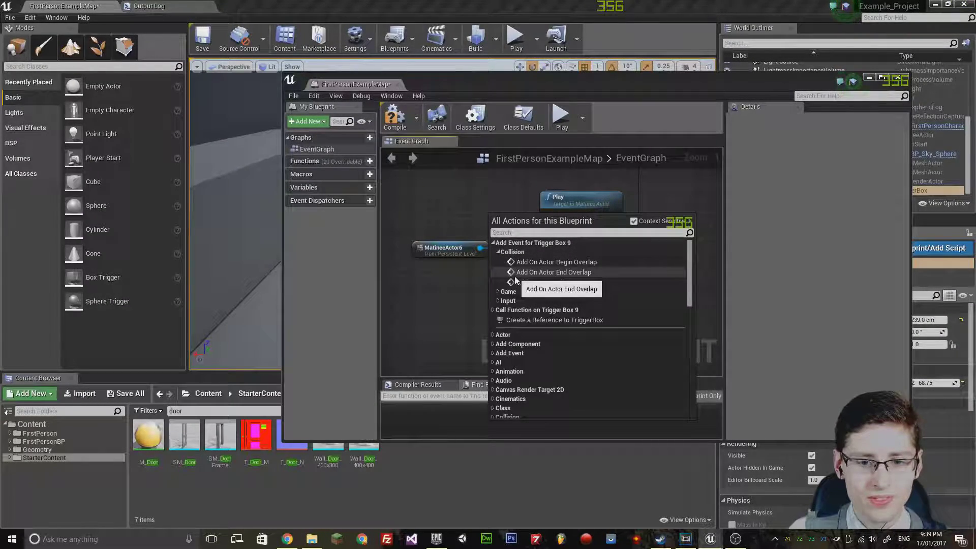
{"action": "left_click", "coordinate": [541, 263]}
{"action": "left_click_drag", "start_coordinate": [481, 215], "coordinate": [434, 190]}
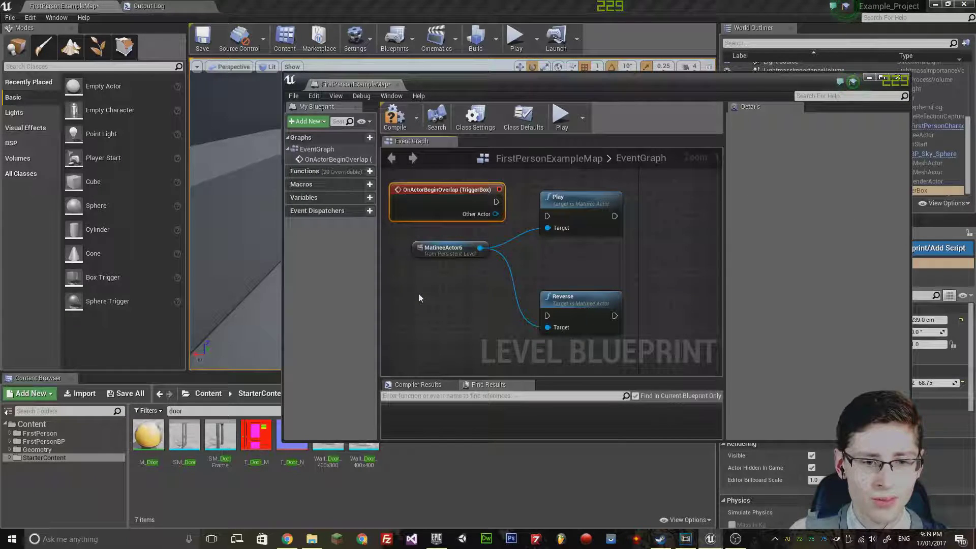
{"action": "right_click", "coordinate": [419, 294]}
{"action": "left_click", "coordinate": [428, 333]}
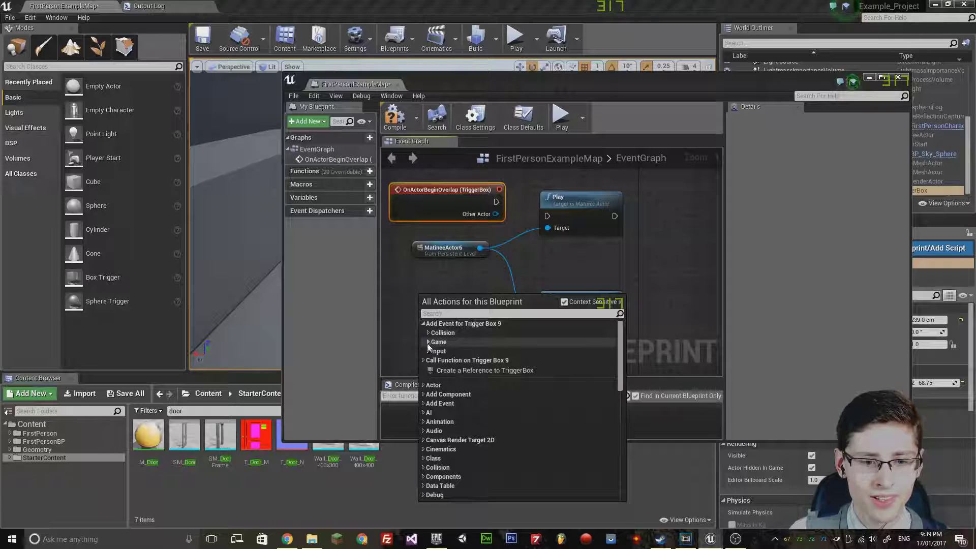
{"action": "left_click", "coordinate": [439, 333]}
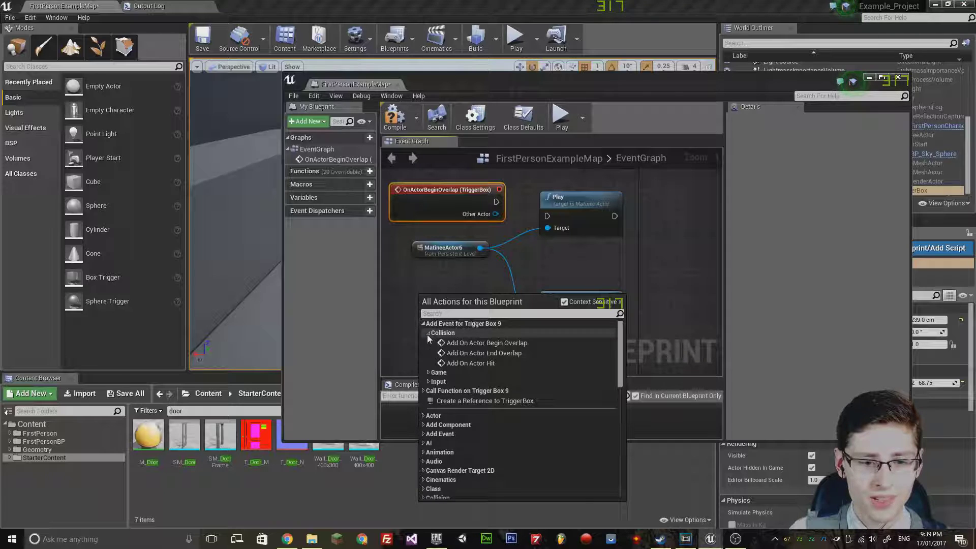
{"action": "left_click", "coordinate": [454, 353]}
{"action": "left_click_drag", "start_coordinate": [488, 302], "coordinate": [450, 310]}
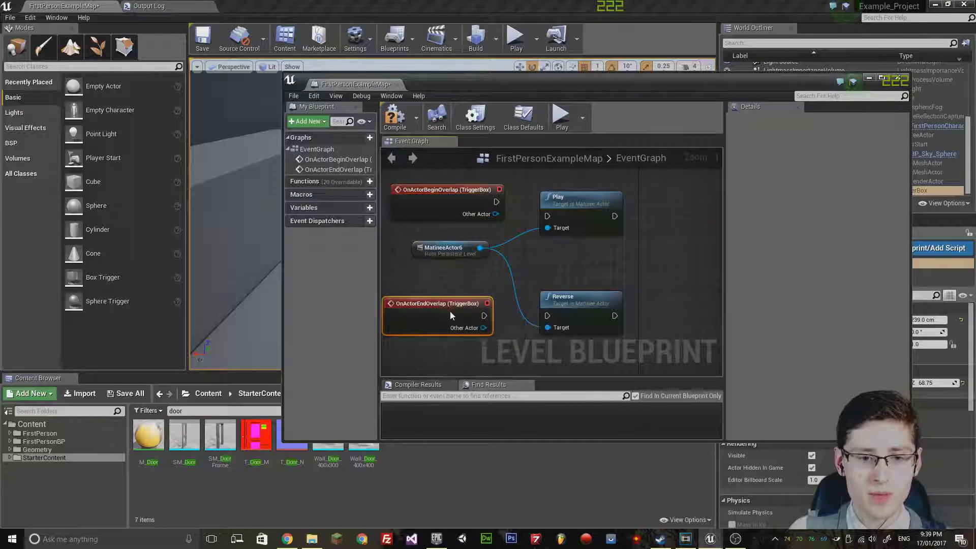
Step: Connect the begin-overlap event to Play and tidy the overlap event nodes
{"action": "right_click_drag", "start_coordinate": [451, 311], "coordinate": [557, 261]}
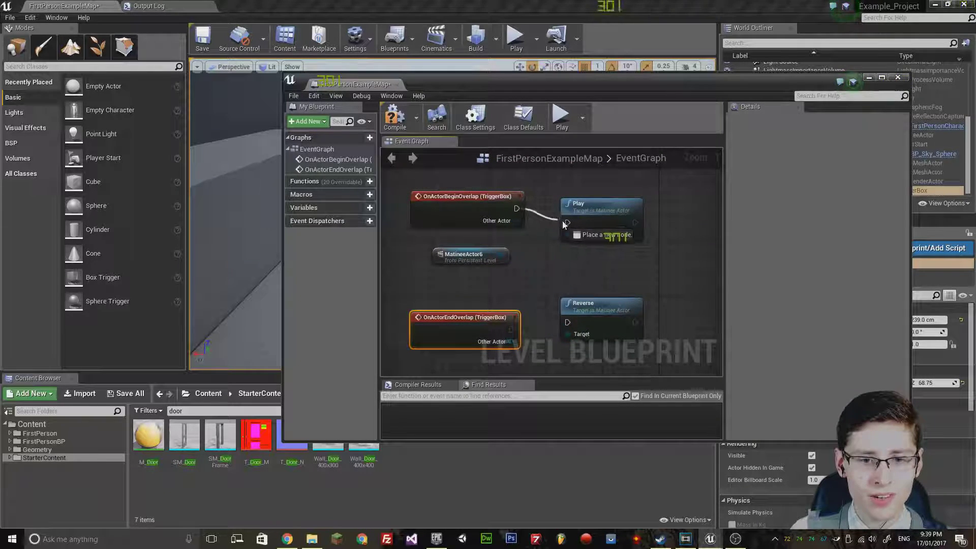
{"action": "left_click_drag", "start_coordinate": [562, 220], "coordinate": [568, 222]}
{"action": "mouse_move", "coordinate": [499, 198]}
{"action": "left_mouse_down"}
{"action": "mouse_move", "coordinate": [492, 192]}
{"action": "mouse_move", "coordinate": [494, 219]}
{"action": "left_mouse_up"}
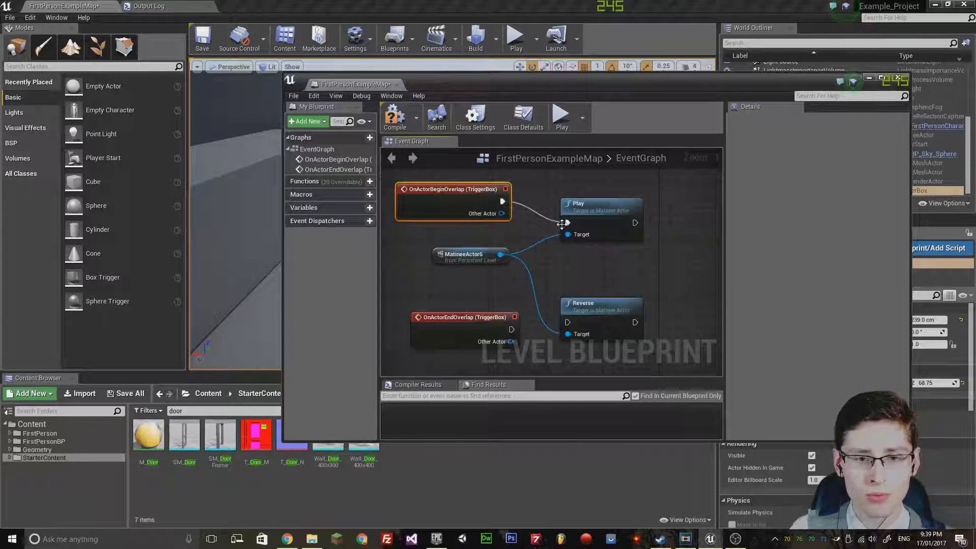
{"action": "left_click_drag", "start_coordinate": [486, 318], "coordinate": [470, 305]}
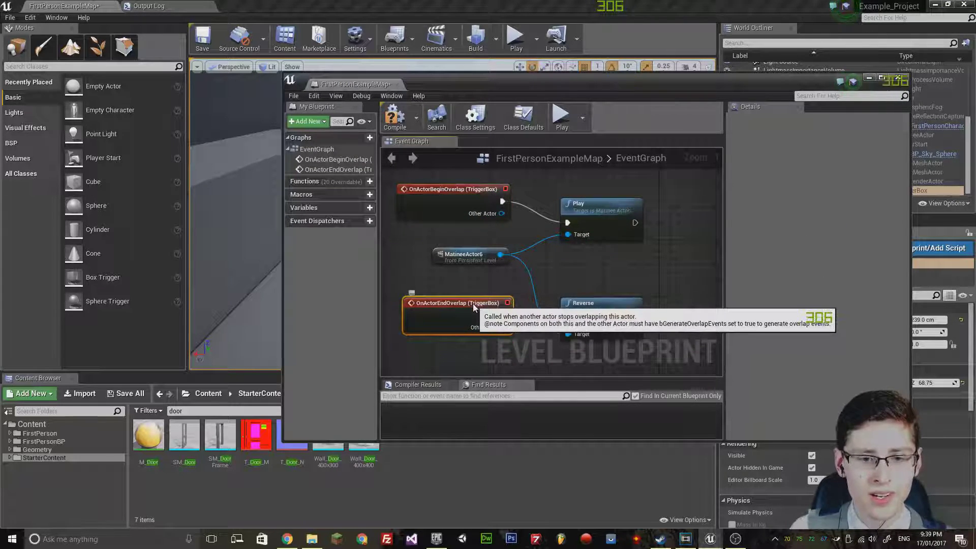
{"action": "mouse_move", "coordinate": [474, 308]}
{"action": "left_mouse_down"}
{"action": "mouse_move", "coordinate": [495, 323]}
{"action": "mouse_move", "coordinate": [568, 322]}
{"action": "mouse_move", "coordinate": [464, 313]}
{"action": "left_mouse_up"}
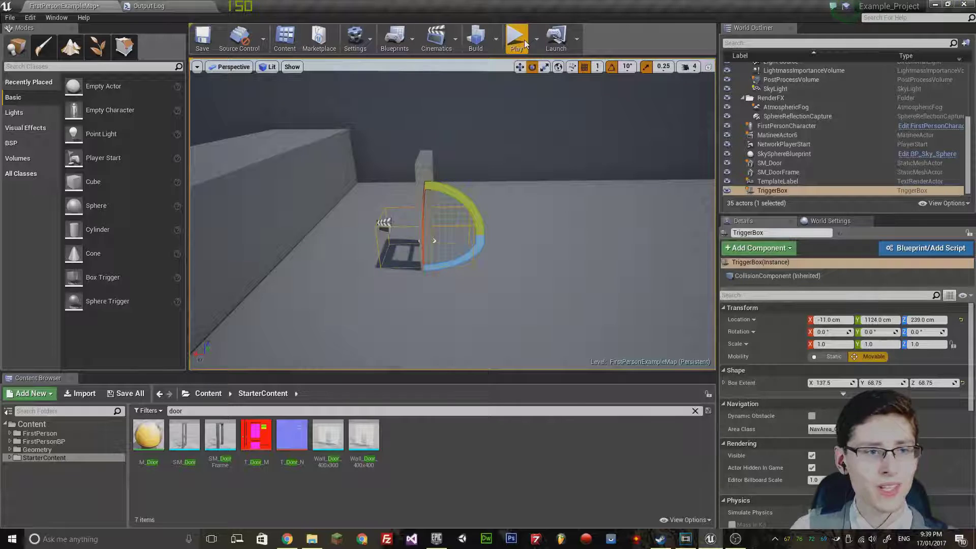
Step: Play in the editor, walk through the doorway and back away, watching the door
{"action": "left_click", "coordinate": [517, 40]}
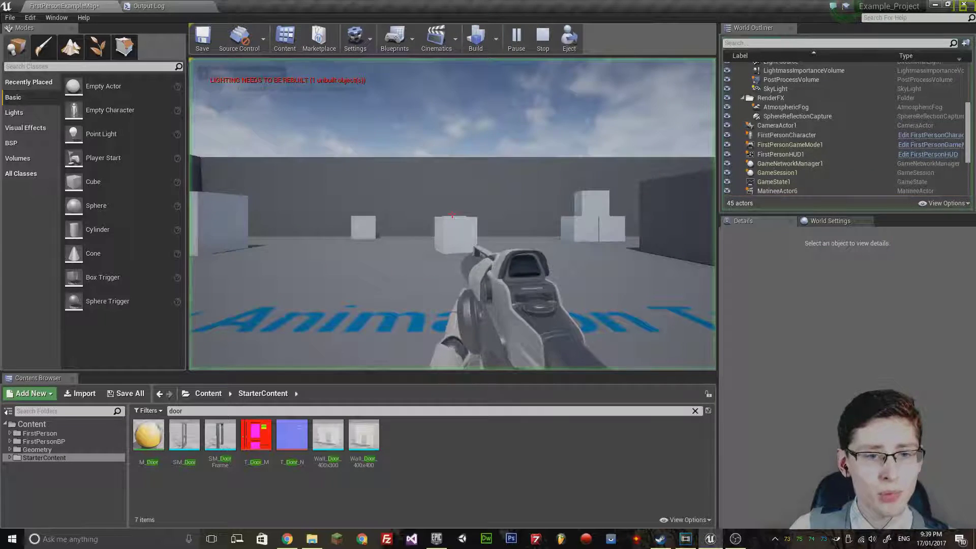
{"action": "key", "text": "w"}
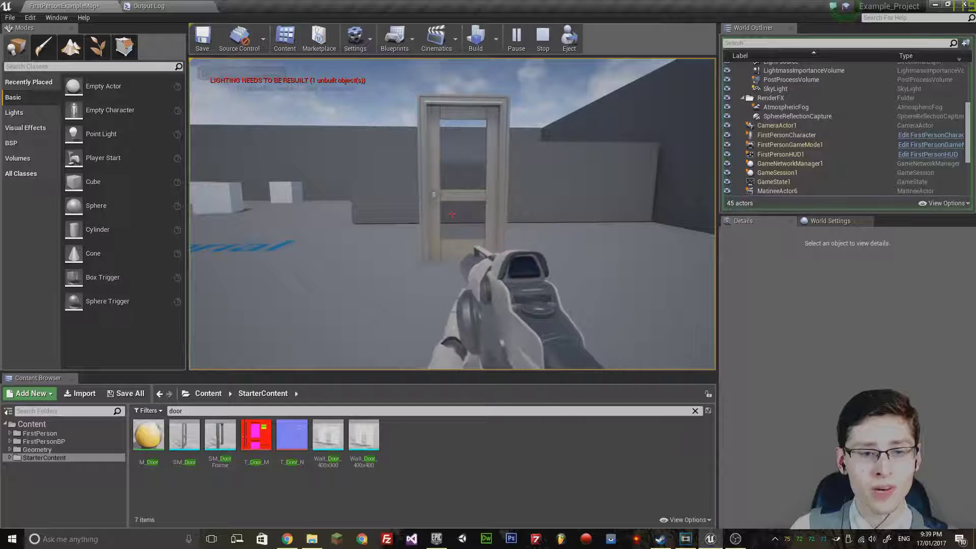
{"action": "key", "text": "w"}
{"action": "key", "text": "w"}
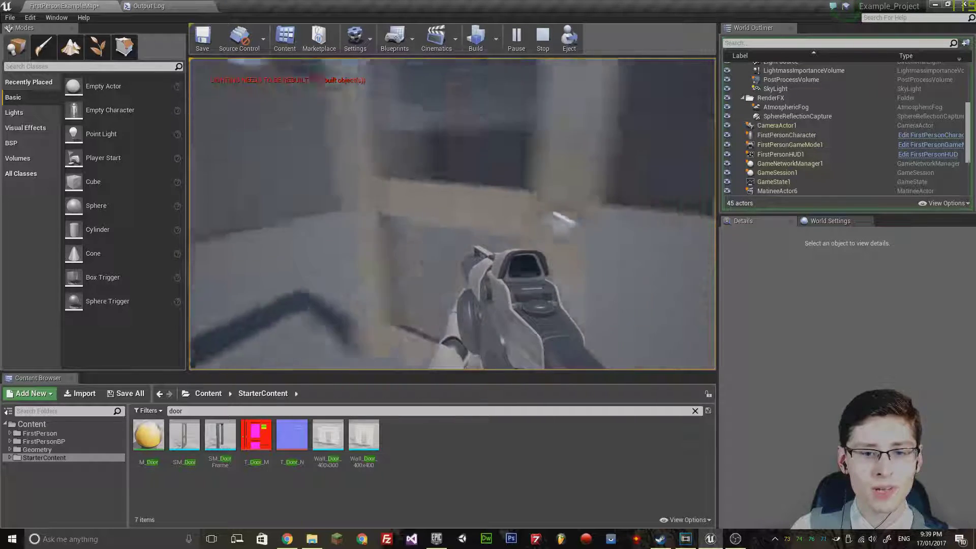
{"action": "key", "text": "w"}
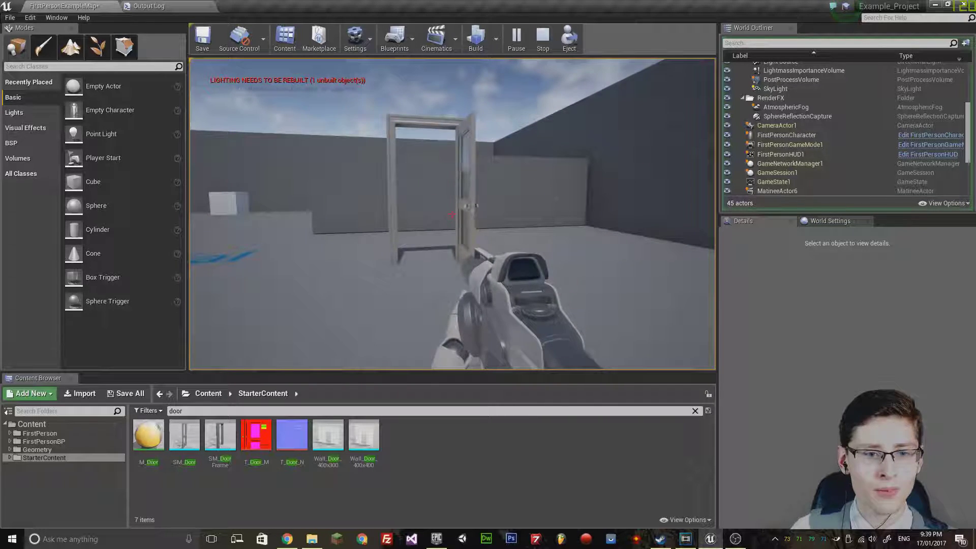
{"action": "key", "text": "w"}
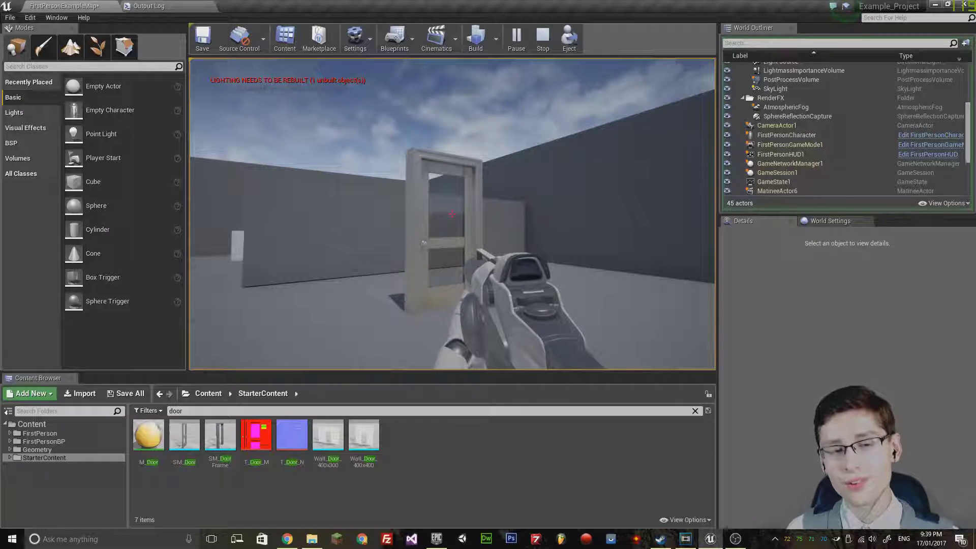
{"action": "key", "text": "w"}
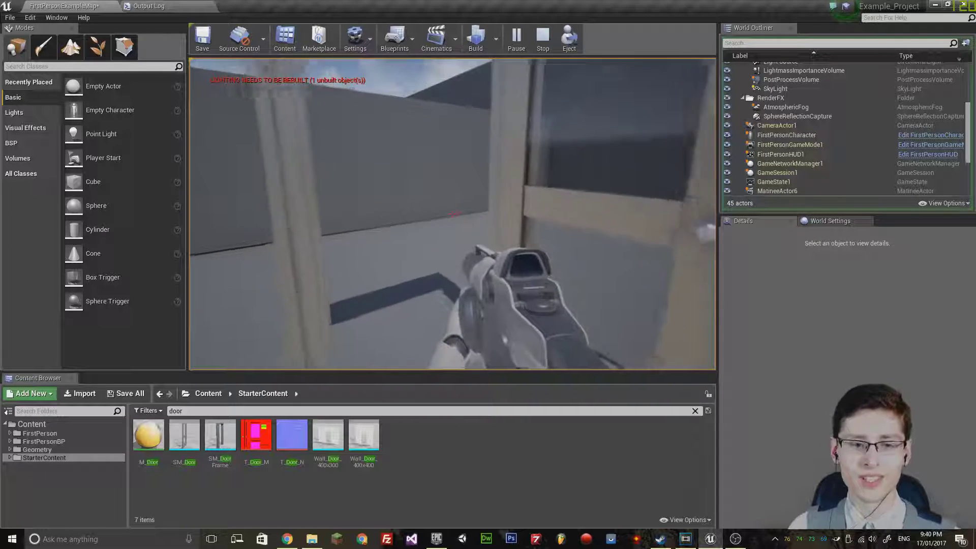
{"action": "key", "text": "s"}
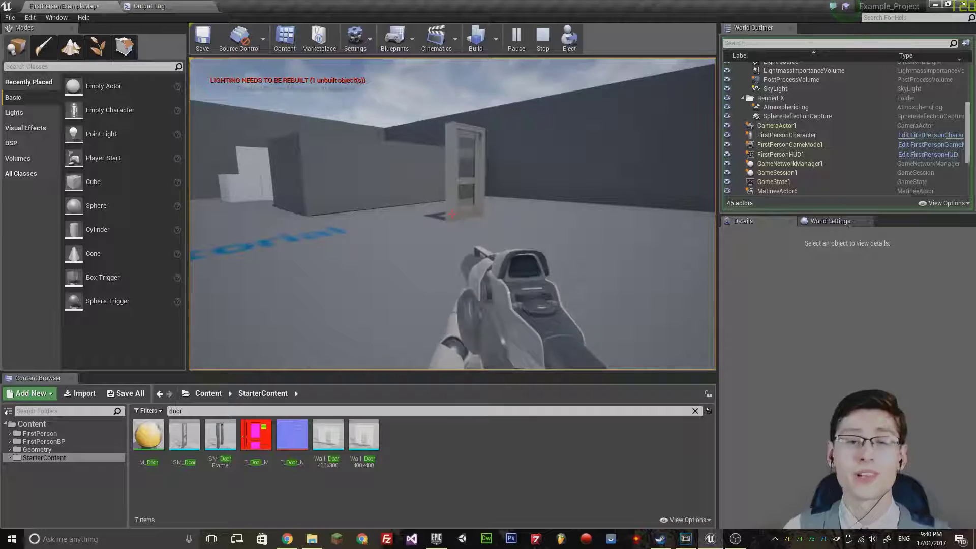